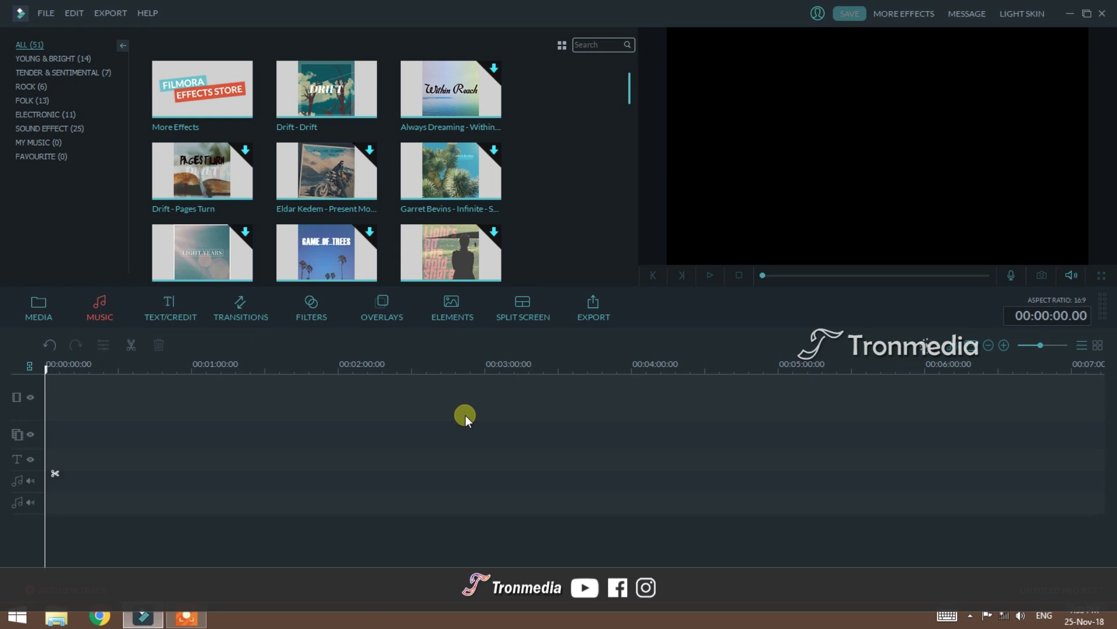
- Show the media library and examine its options for importing files and recording video or voiceover
left_click(36, 311)
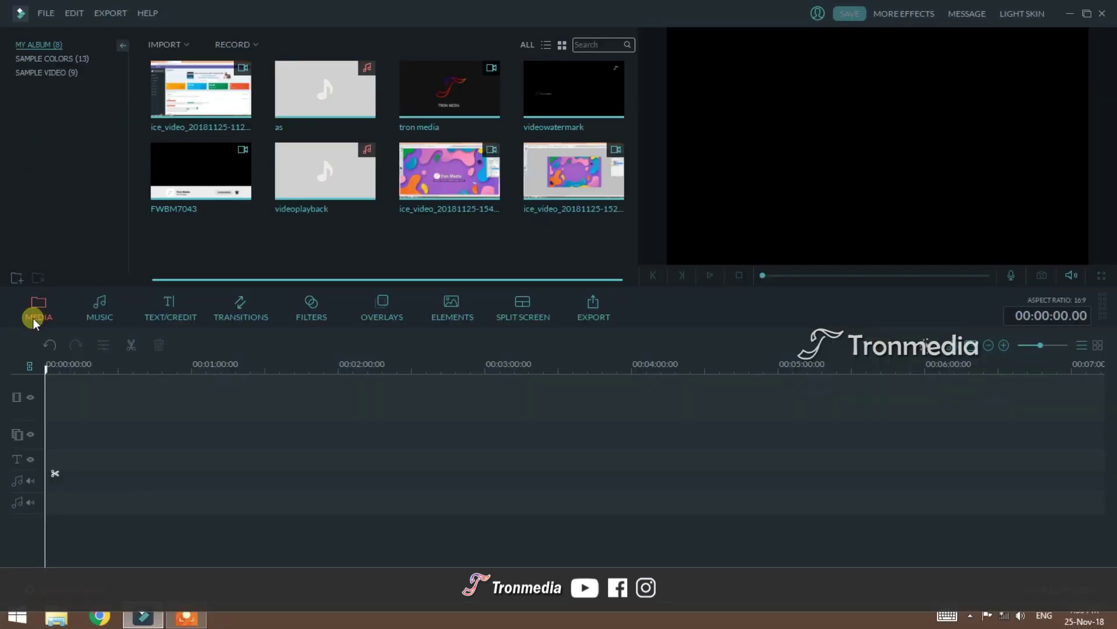
left_click(169, 45)
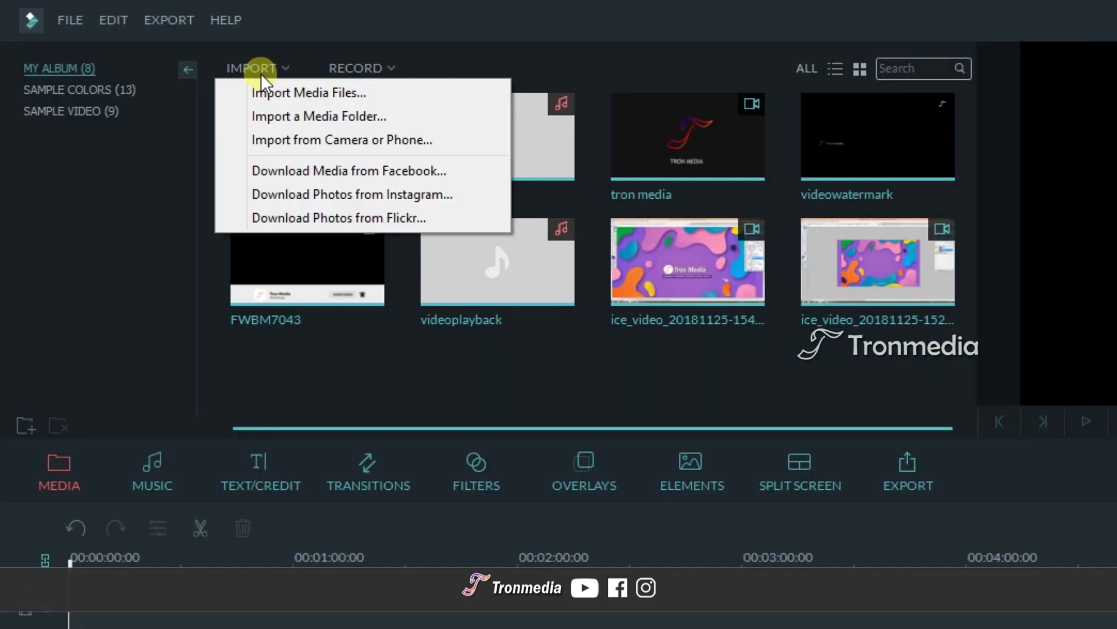
left_click(560, 378)
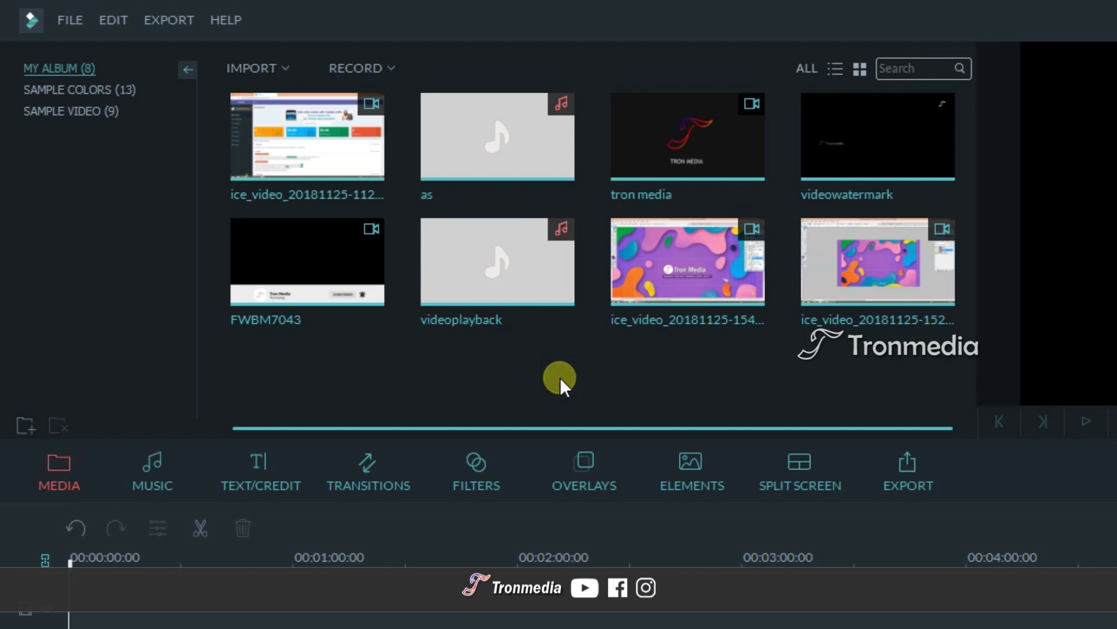
left_click(357, 68)
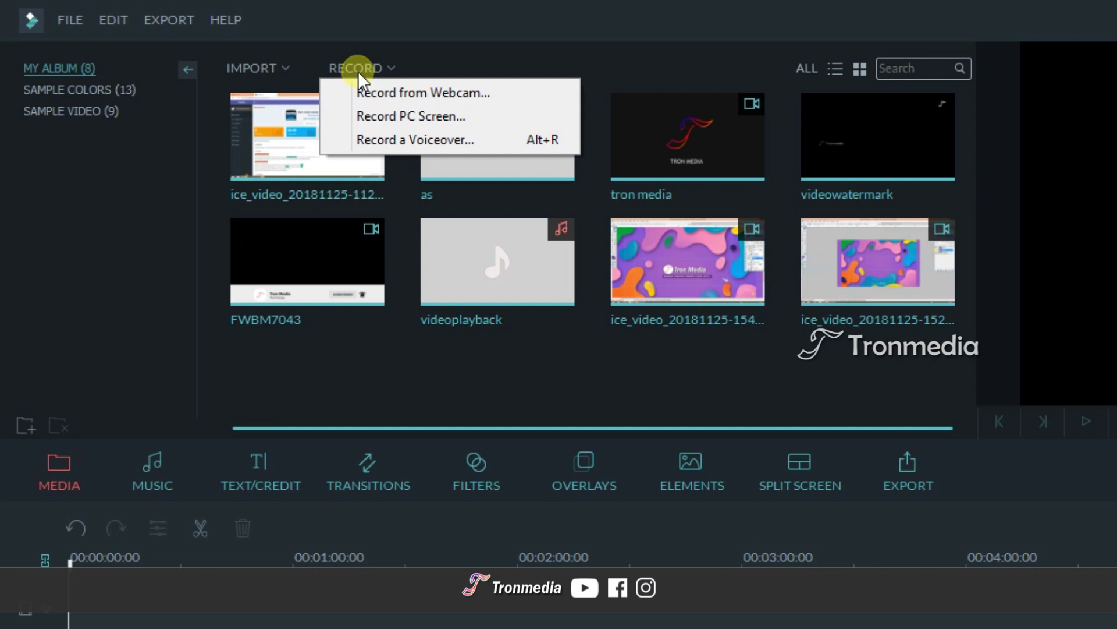
left_click(358, 71)
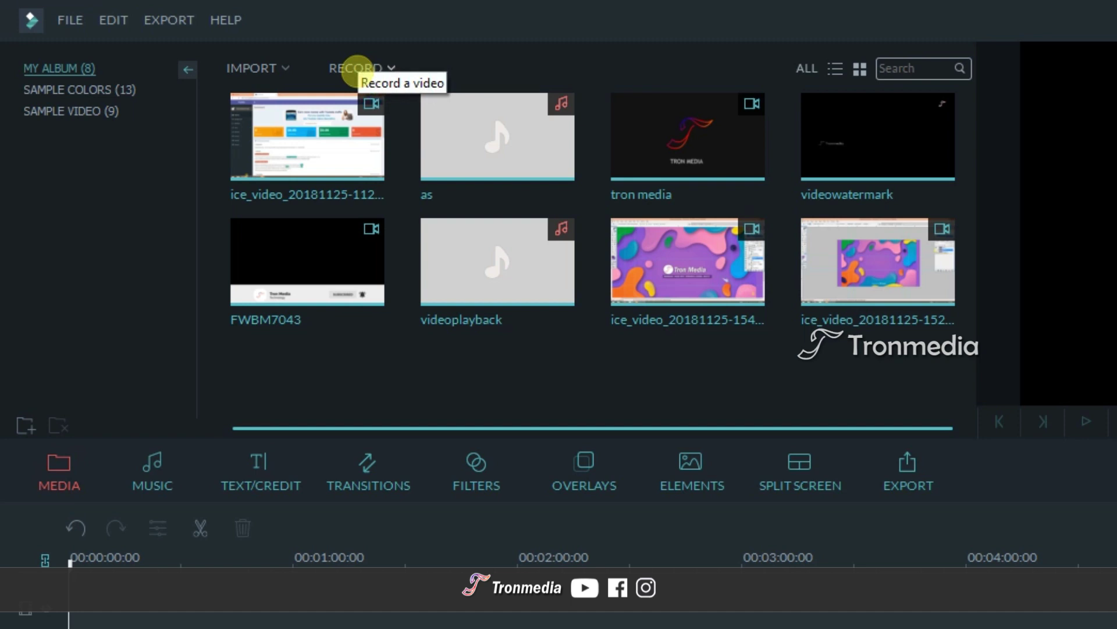
- Look through the music library and the text and credit templates, including the openers and titles
left_click(144, 483)
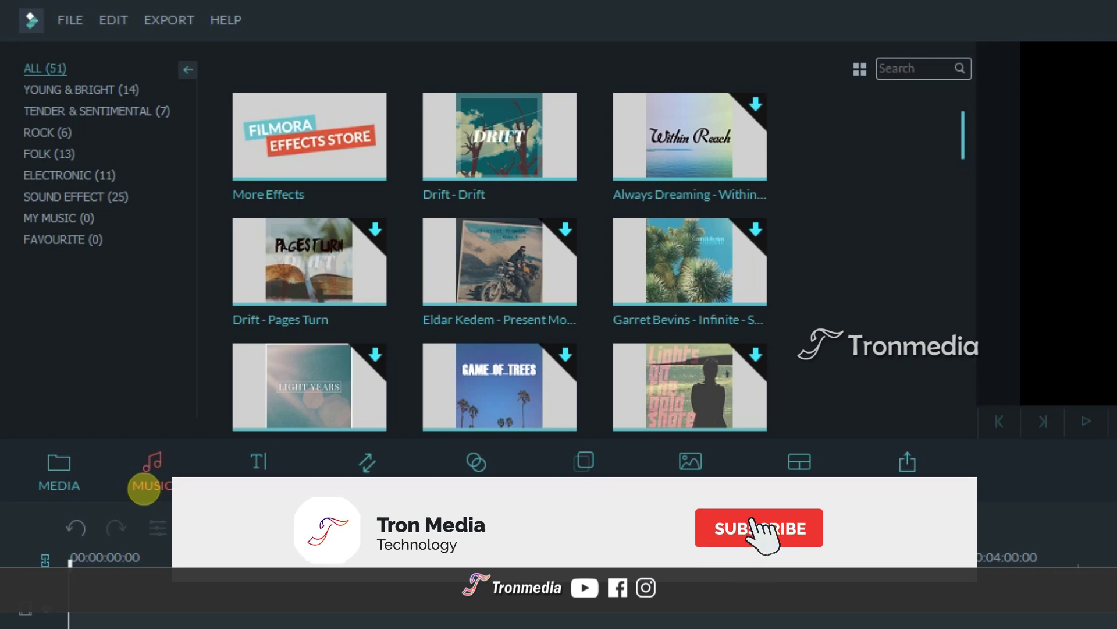
left_click_drag(958, 145, 959, 107)
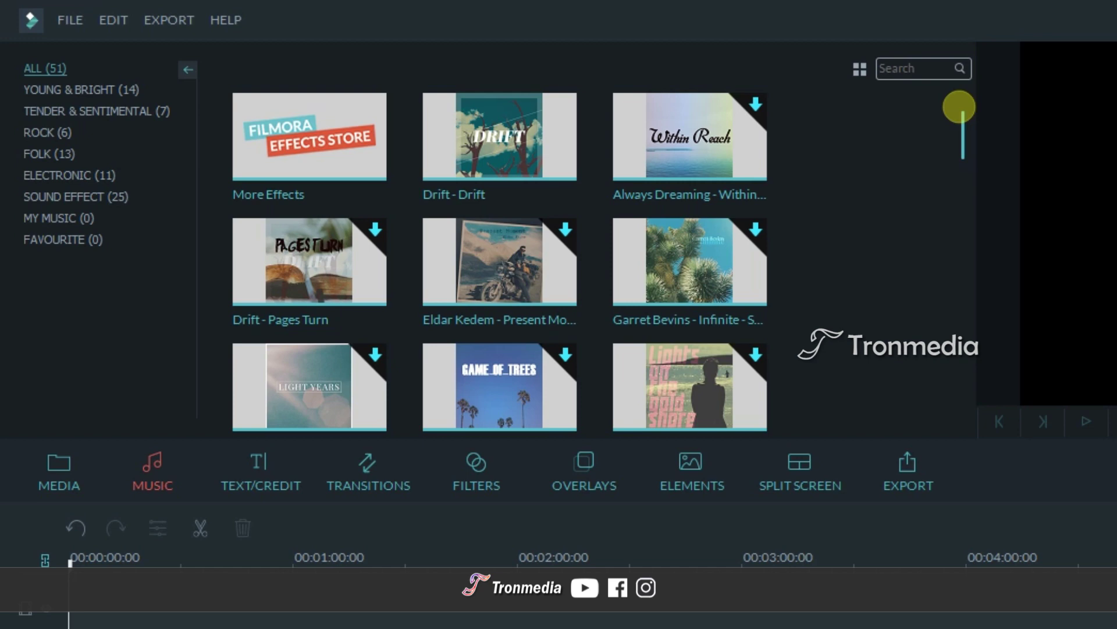
left_click(257, 483)
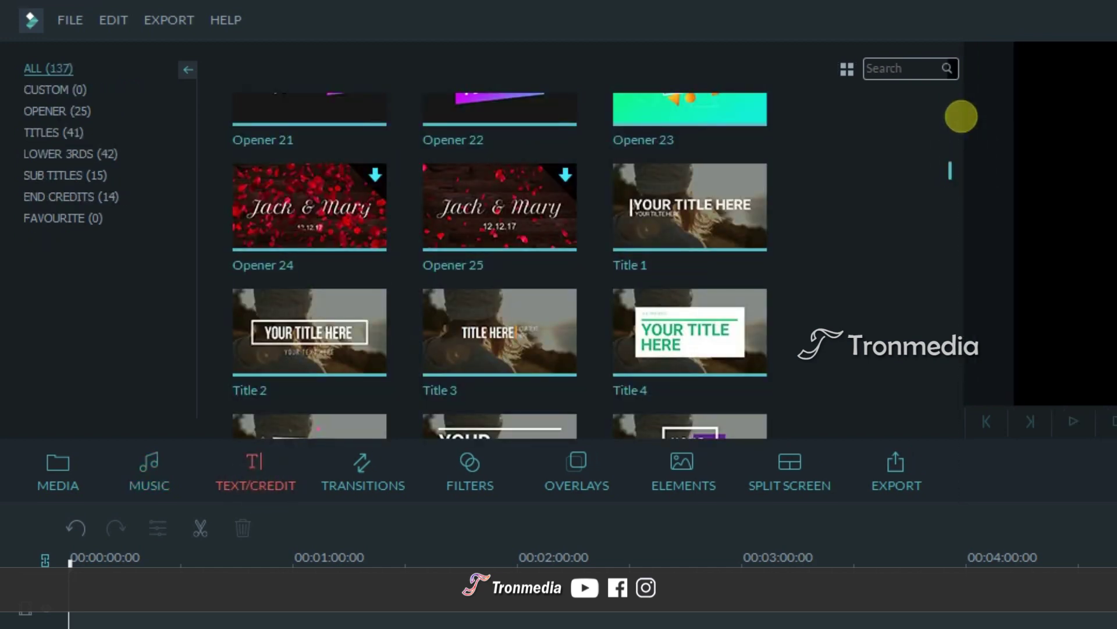
scroll(968, 178, "down", 8)
scroll(983, 139, "up", 2)
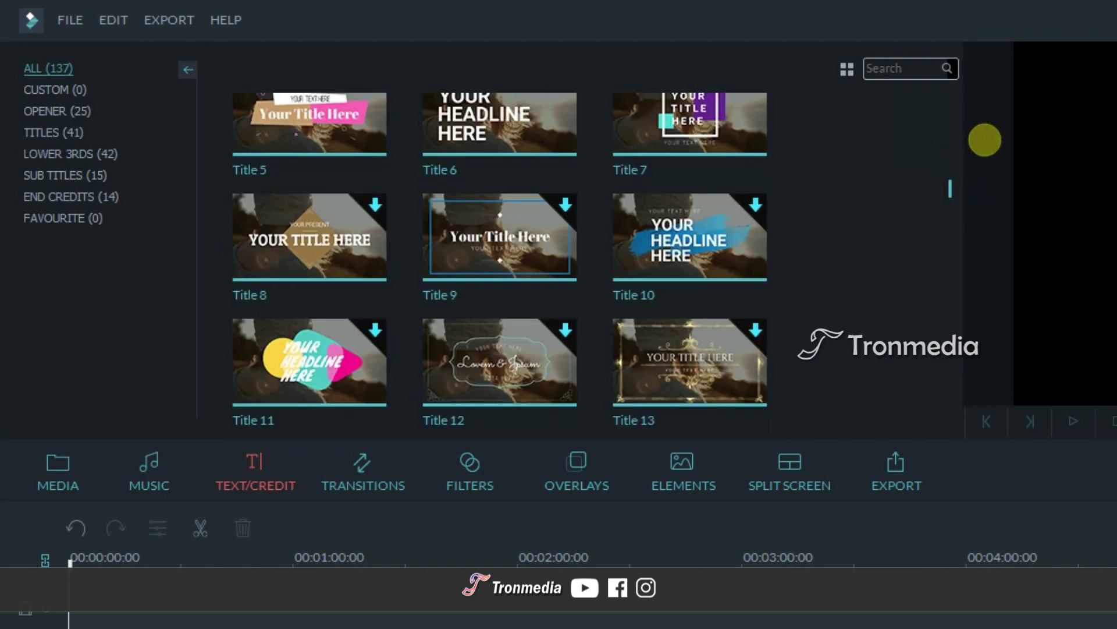
scroll(984, 140, "up", 6)
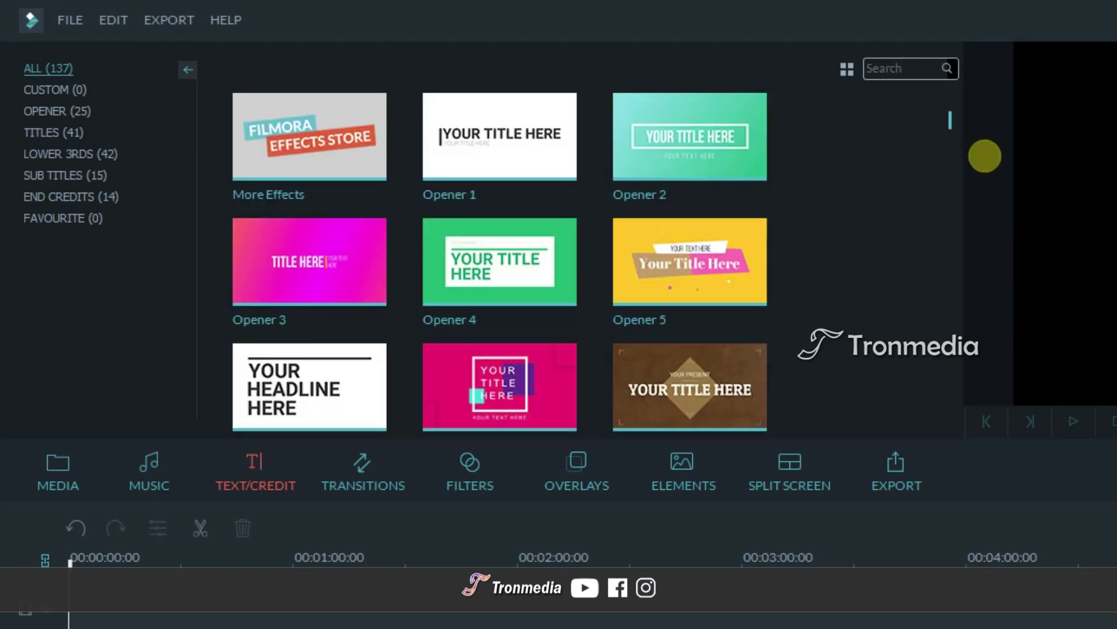
left_click_drag(966, 159, 981, 152)
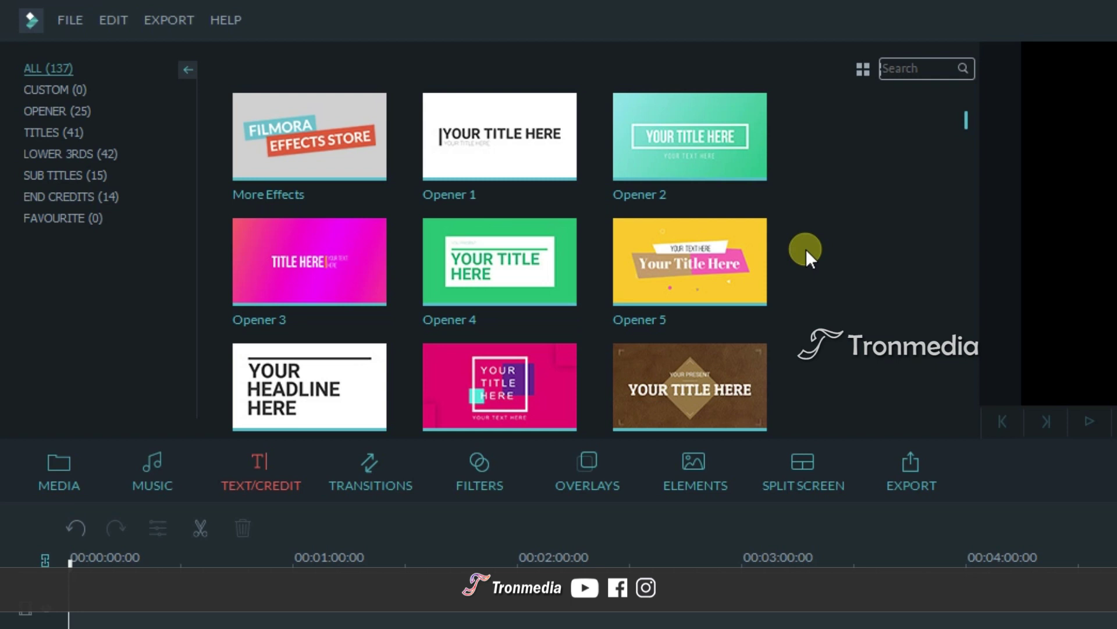
scroll(806, 250, "down", 5)
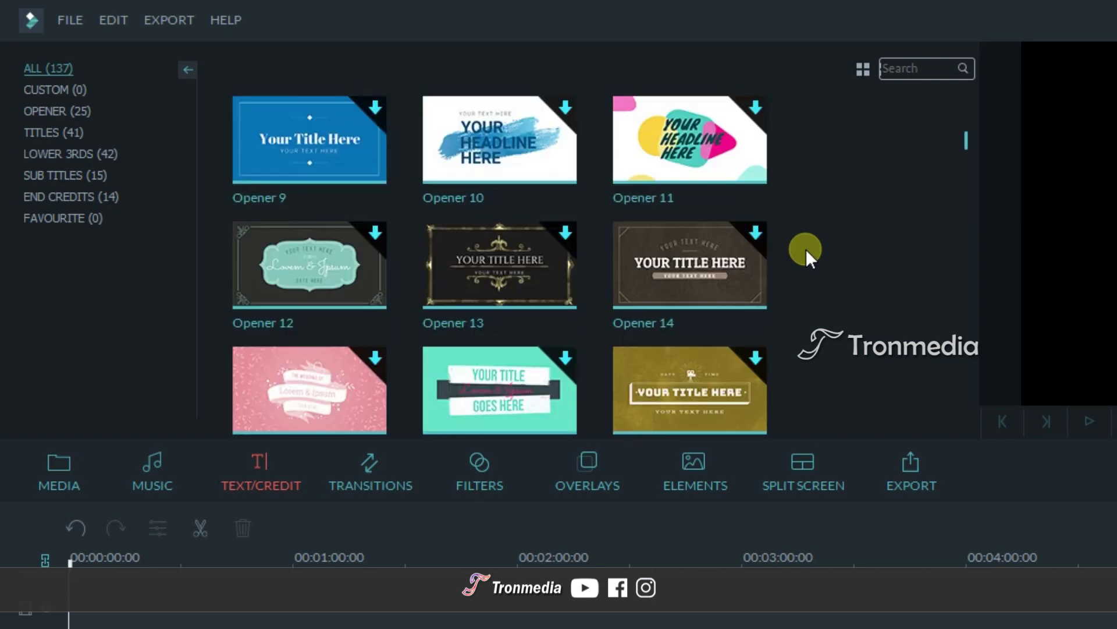
scroll(806, 249, "down", 8)
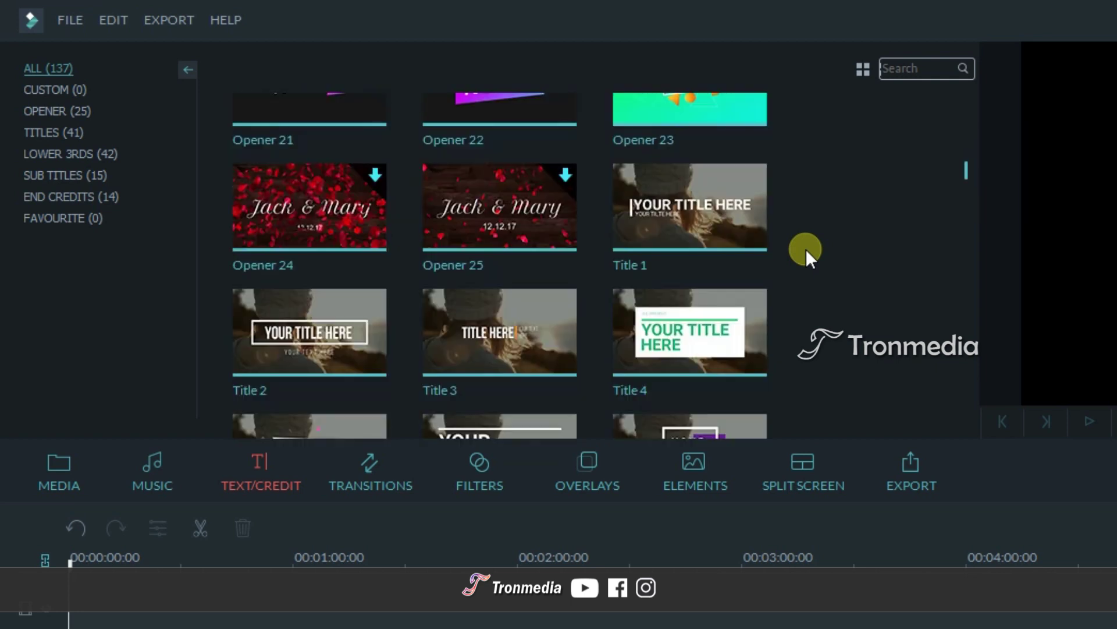
scroll(805, 249, "down", 3)
scroll(805, 250, "up", 15)
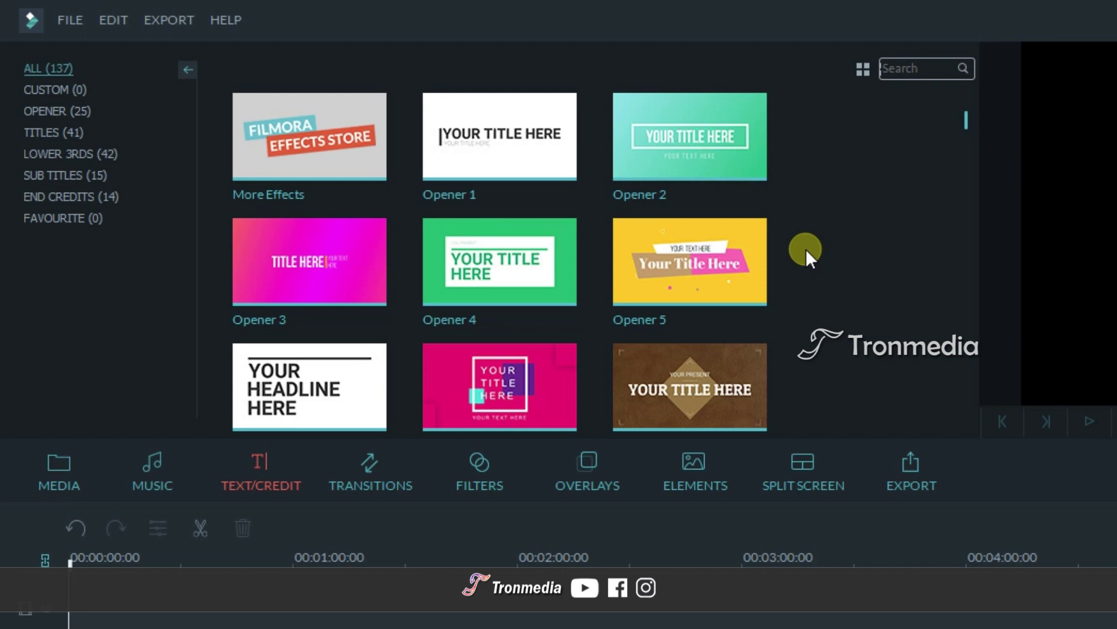
- Look through the full collection of transitions, from Fade and Dissolve down to the page curl and zoom effects
left_click(375, 478)
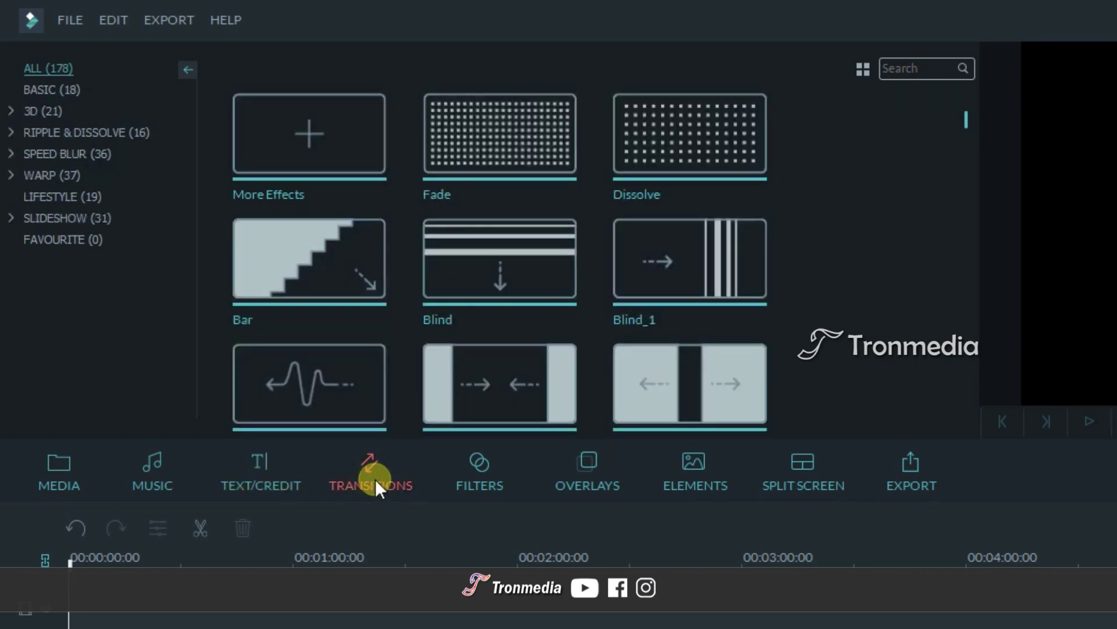
left_click_drag(966, 119, 962, 153)
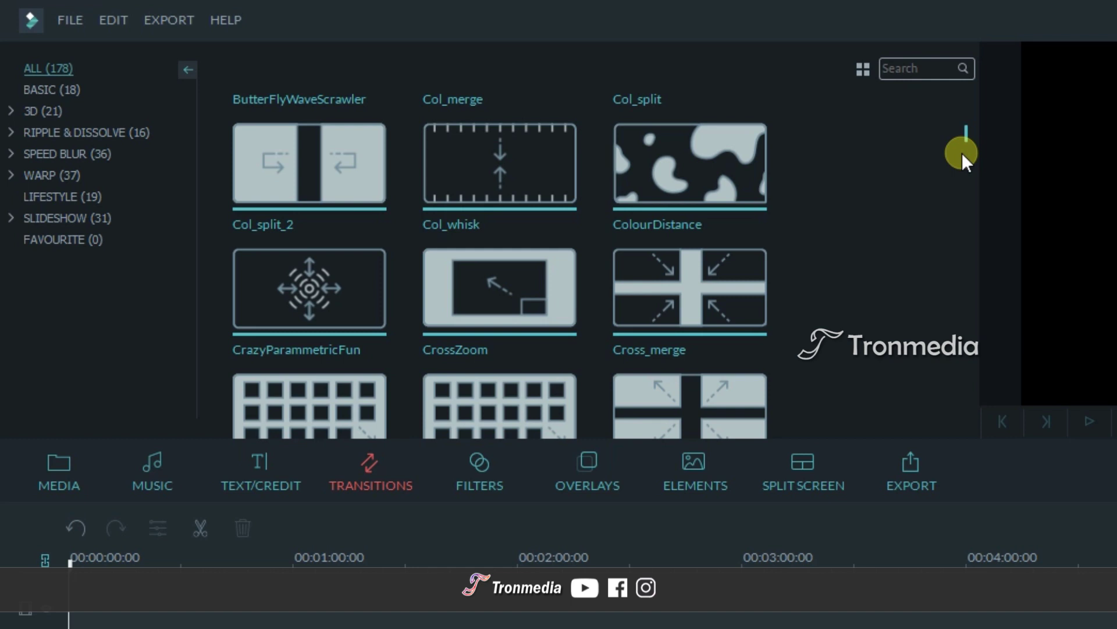
left_click_drag(962, 153, 966, 173)
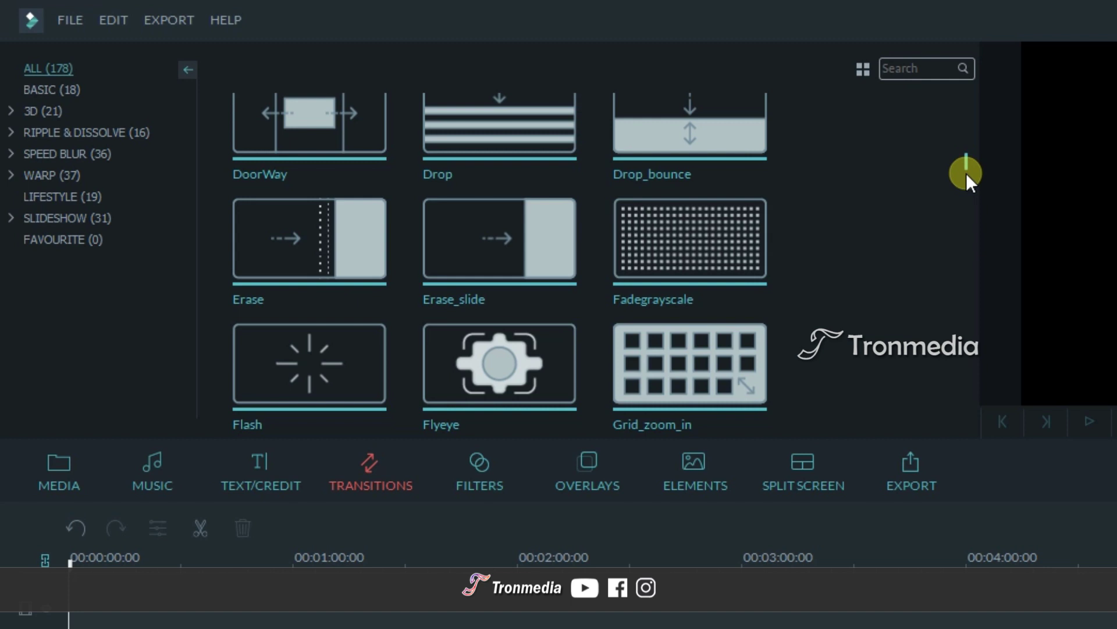
scroll(966, 173, "down", 10)
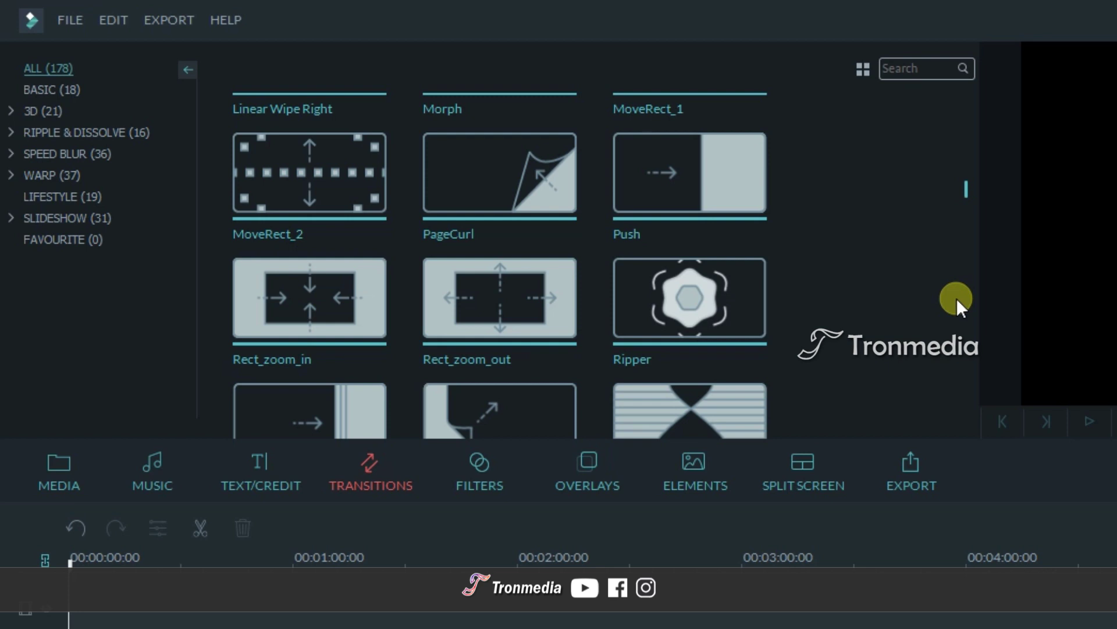
- Look through the full collection of video filters, including the shake, distortion, sketch and color effects
left_click(469, 496)
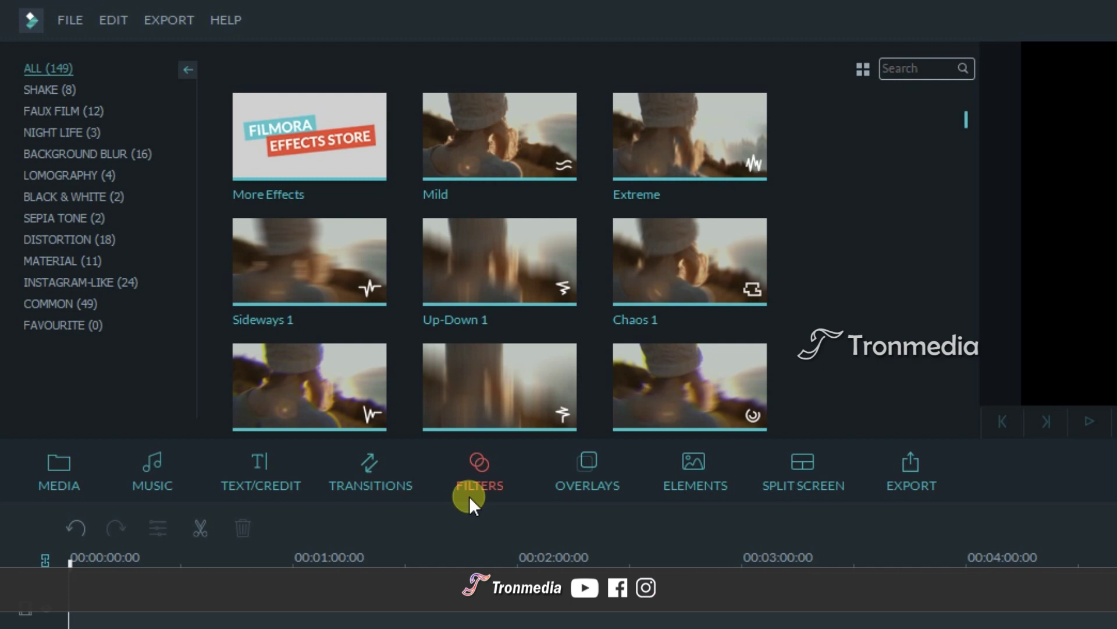
left_click_drag(966, 118, 960, 414)
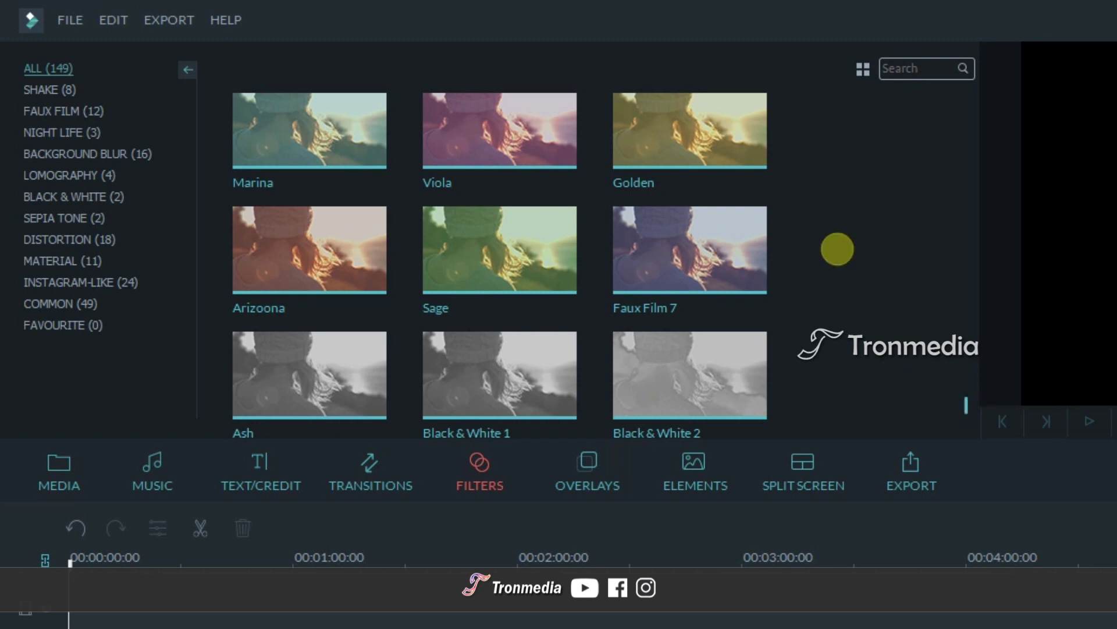
scroll(837, 240, "up", 5)
scroll(836, 240, "up", 8)
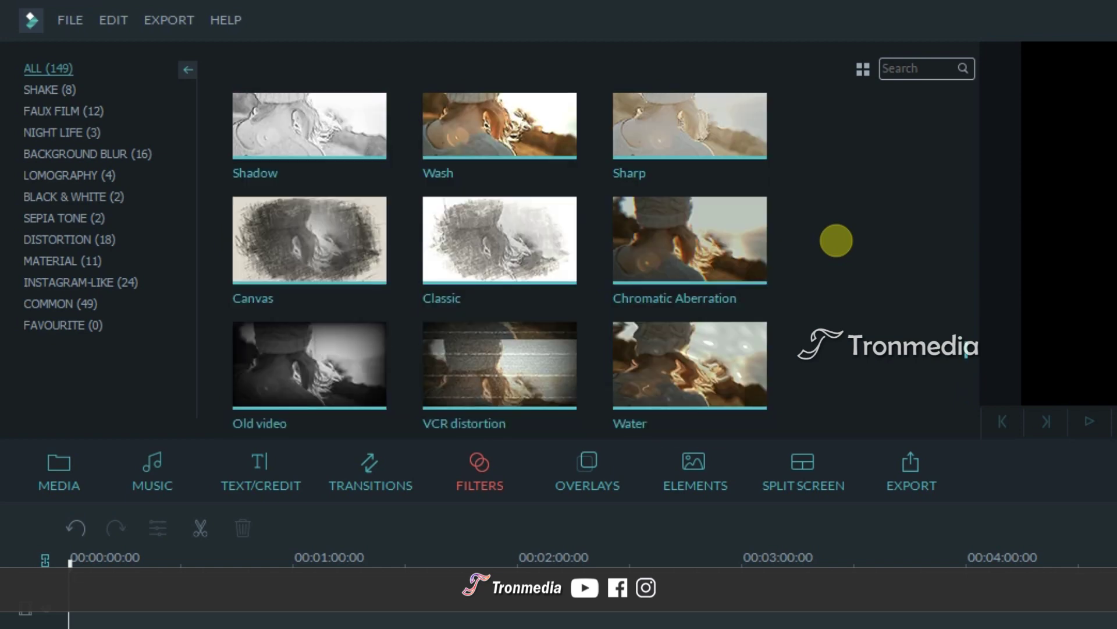
scroll(836, 240, "up", 3)
scroll(837, 241, "up", 3)
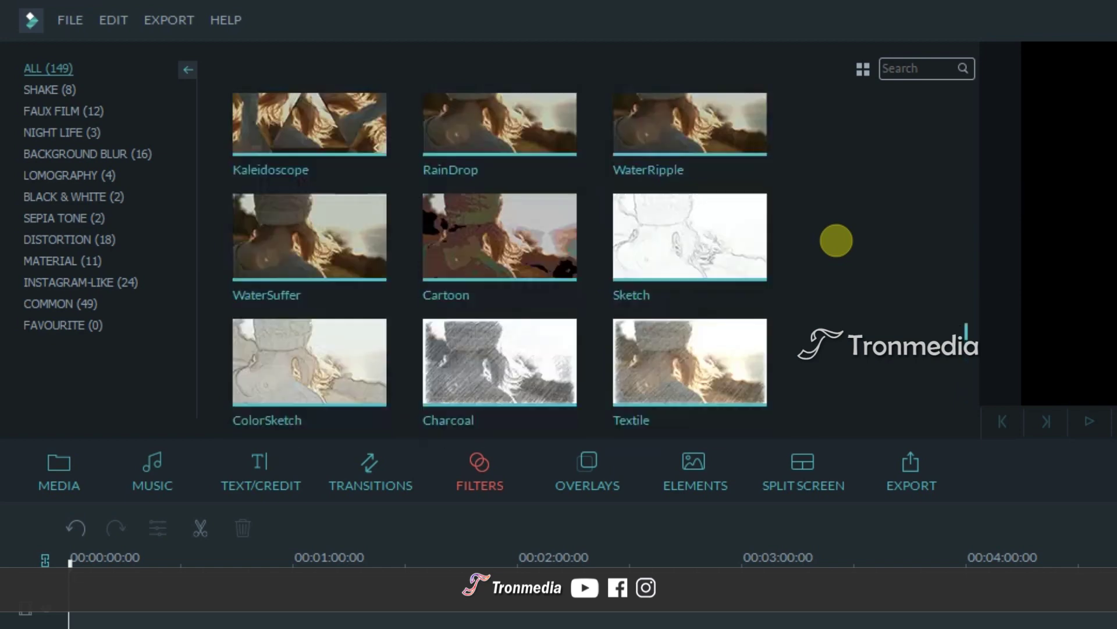
scroll(836, 240, "up", 3)
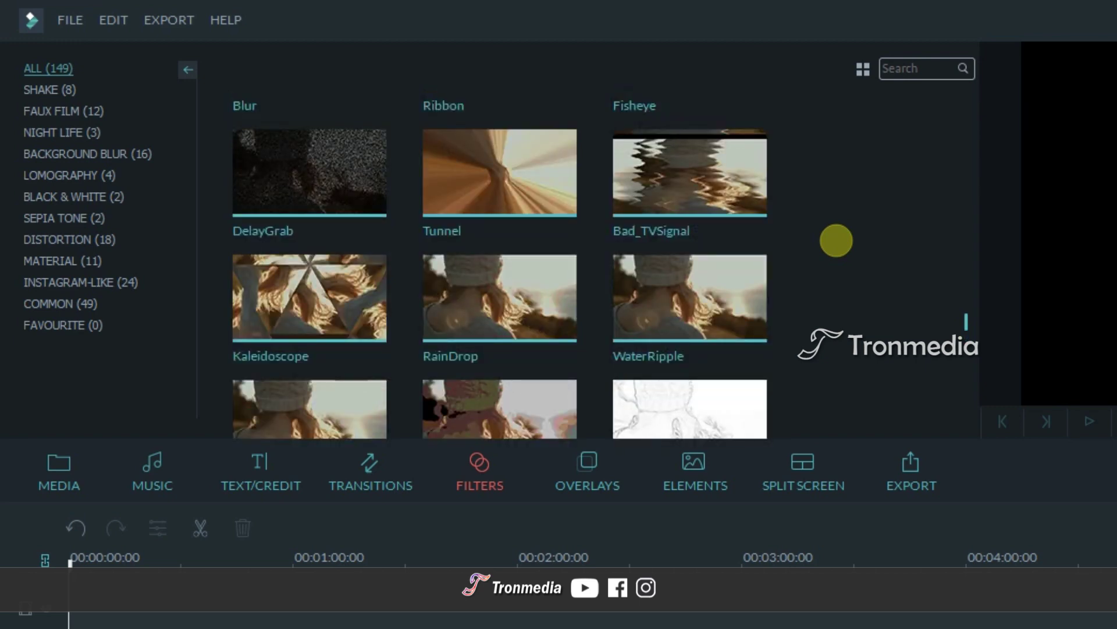
scroll(836, 240, "down", 15)
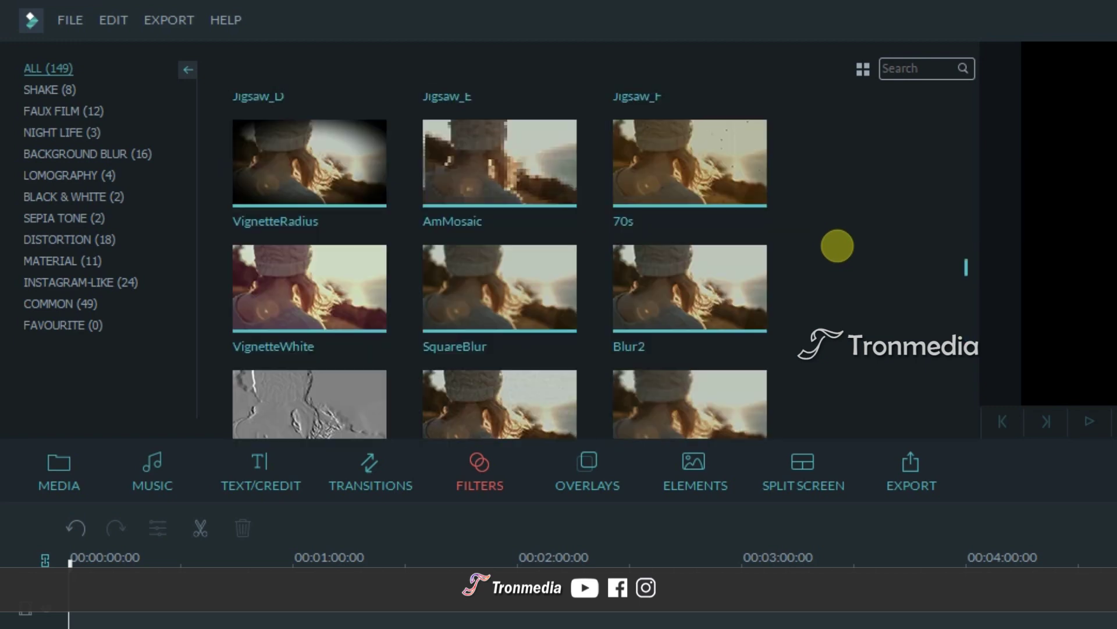
scroll(837, 245, "up", 15)
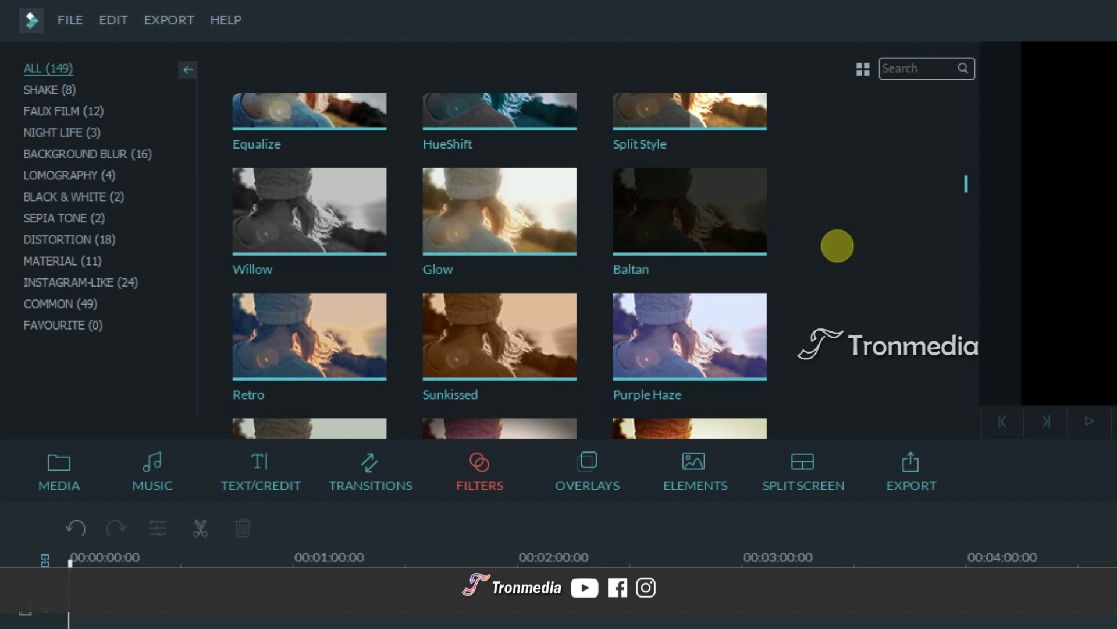
scroll(826, 285, "up", 5)
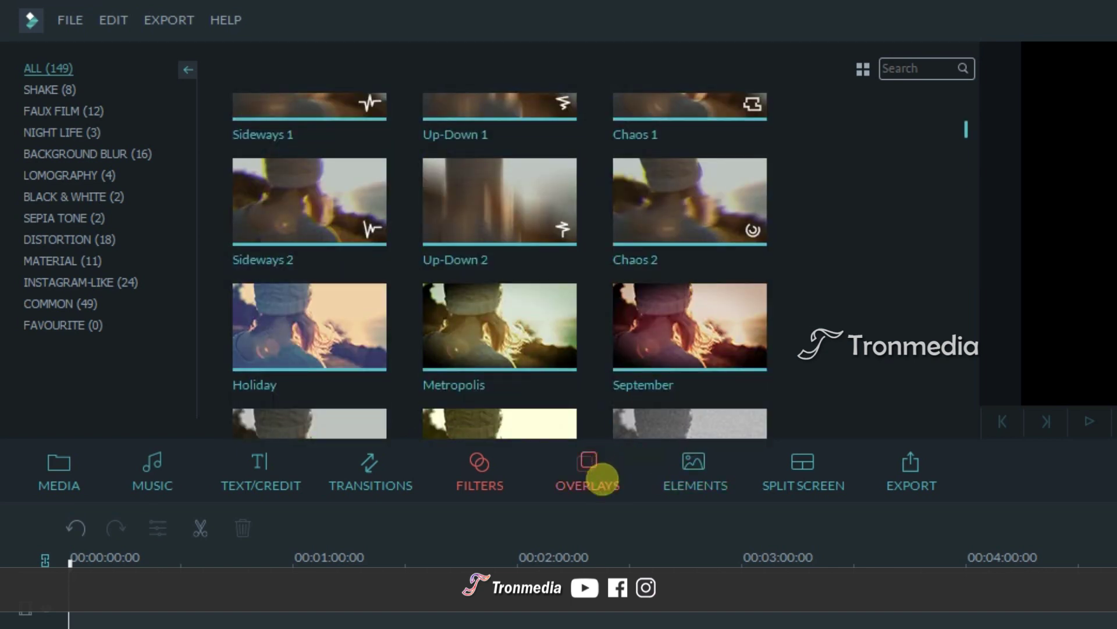
- Look through the overlay collection, including the bokeh, film frame, damaged film and TV static effects
left_click(603, 478)
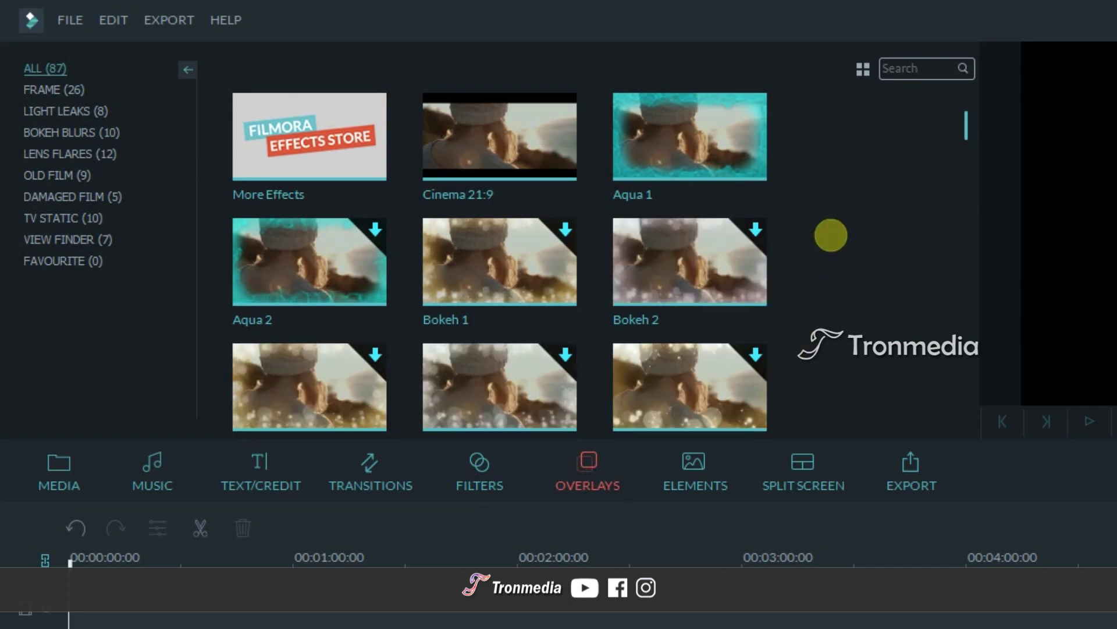
scroll(831, 235, "down", 3)
scroll(832, 233, "down", 6)
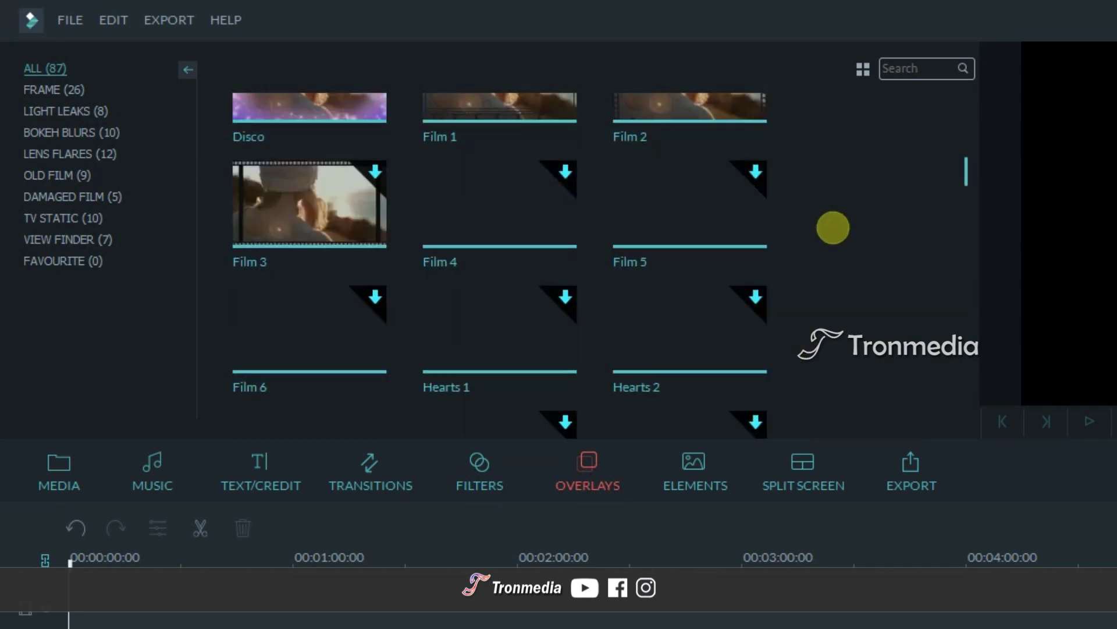
scroll(833, 227, "down", 6)
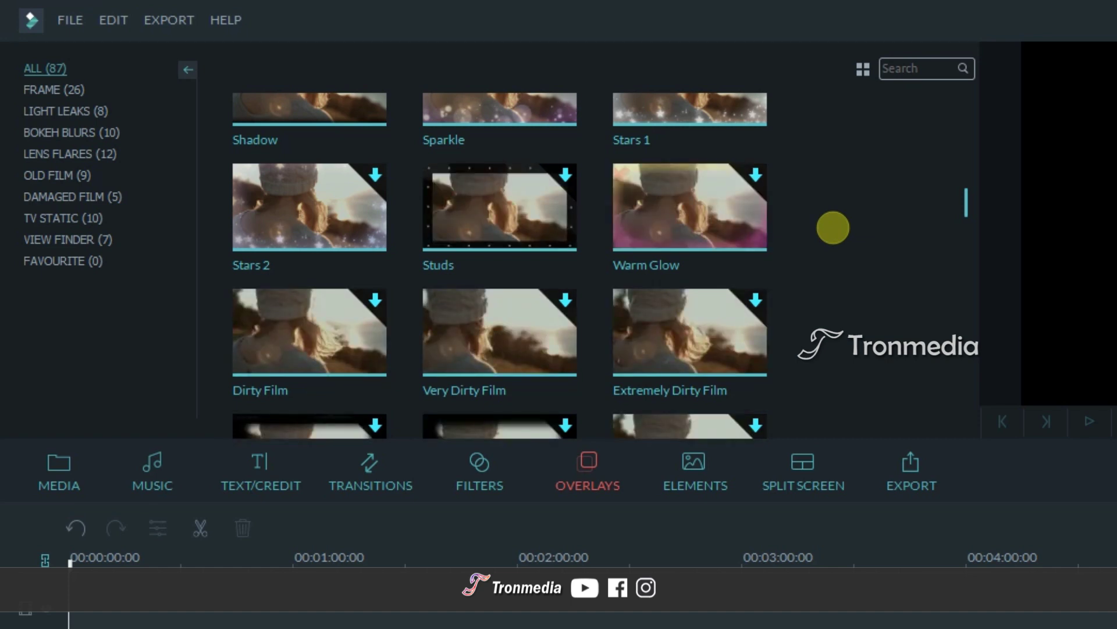
scroll(833, 227, "down", 2)
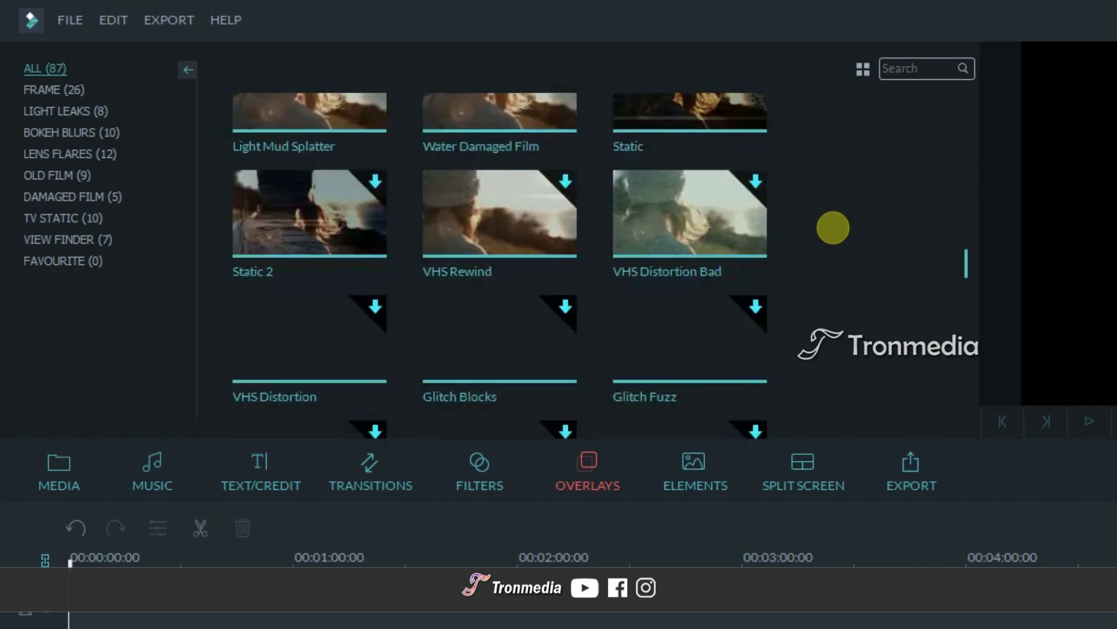
scroll(832, 227, "up", 10)
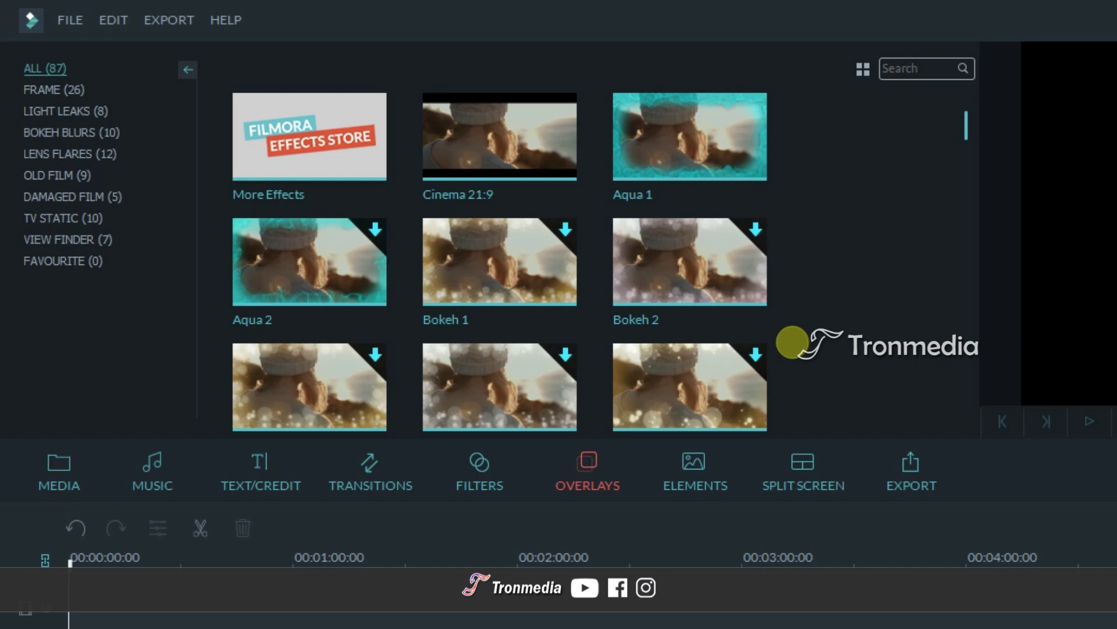
- Look through the full collection of elements, from the love and badge graphics to the hand-drawn and pet elements
left_click(692, 476)
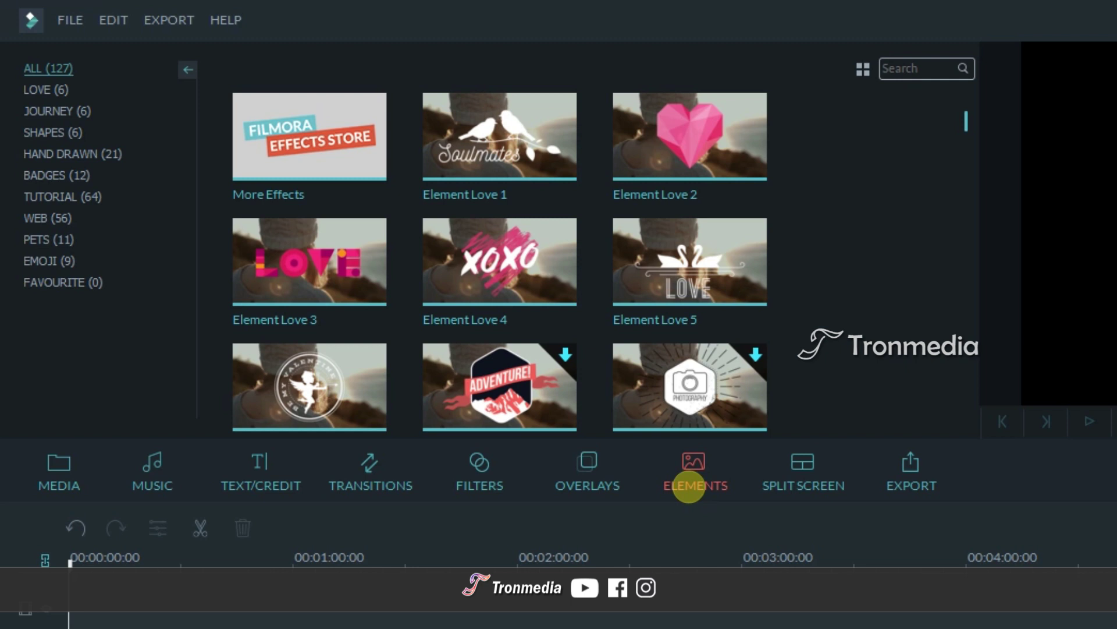
scroll(705, 293, "down", 3)
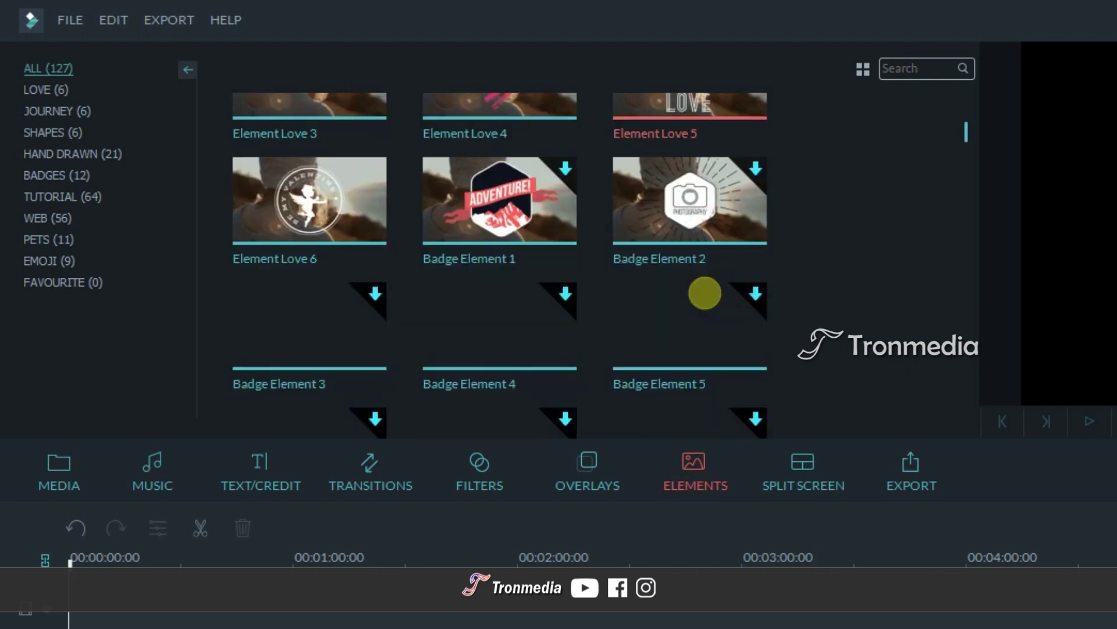
scroll(924, 340, "down", 6)
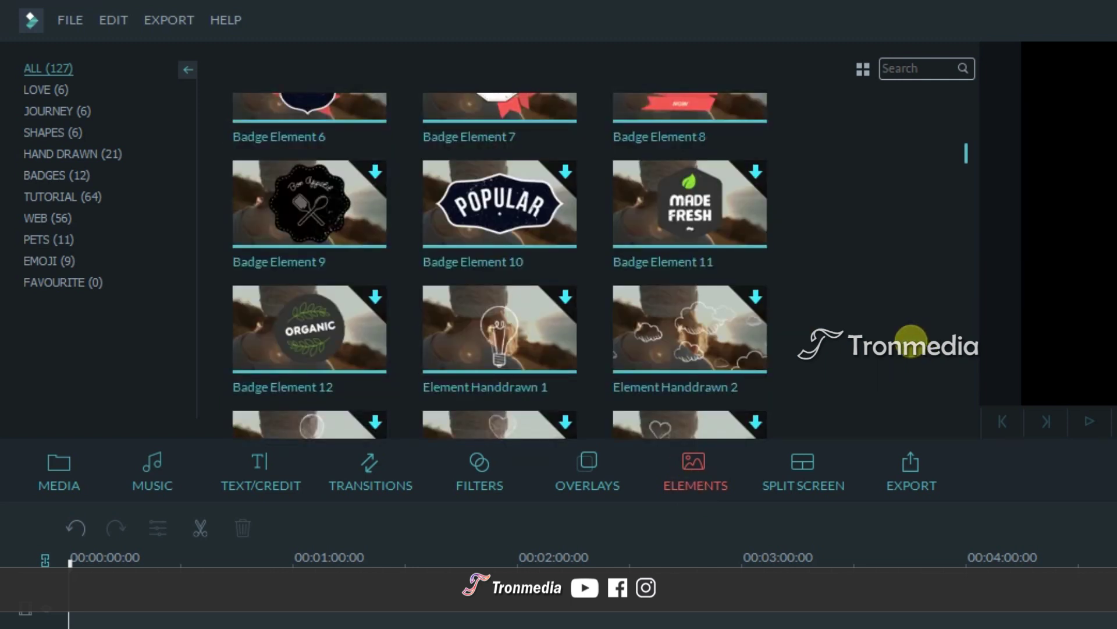
scroll(911, 341, "down", 4)
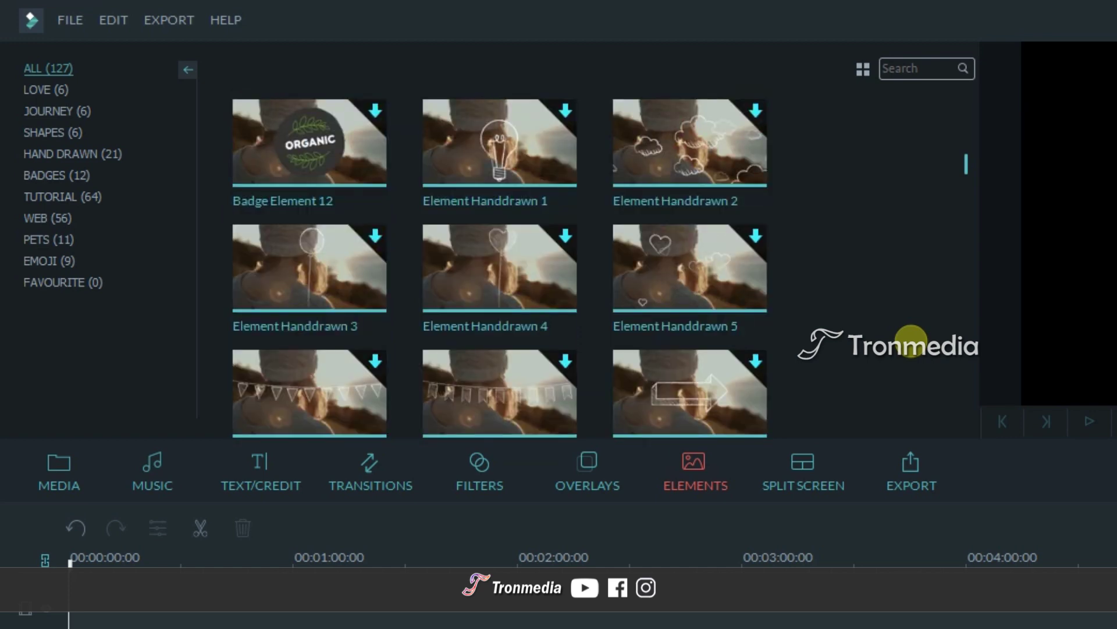
scroll(912, 340, "down", 2)
scroll(912, 340, "down", 4)
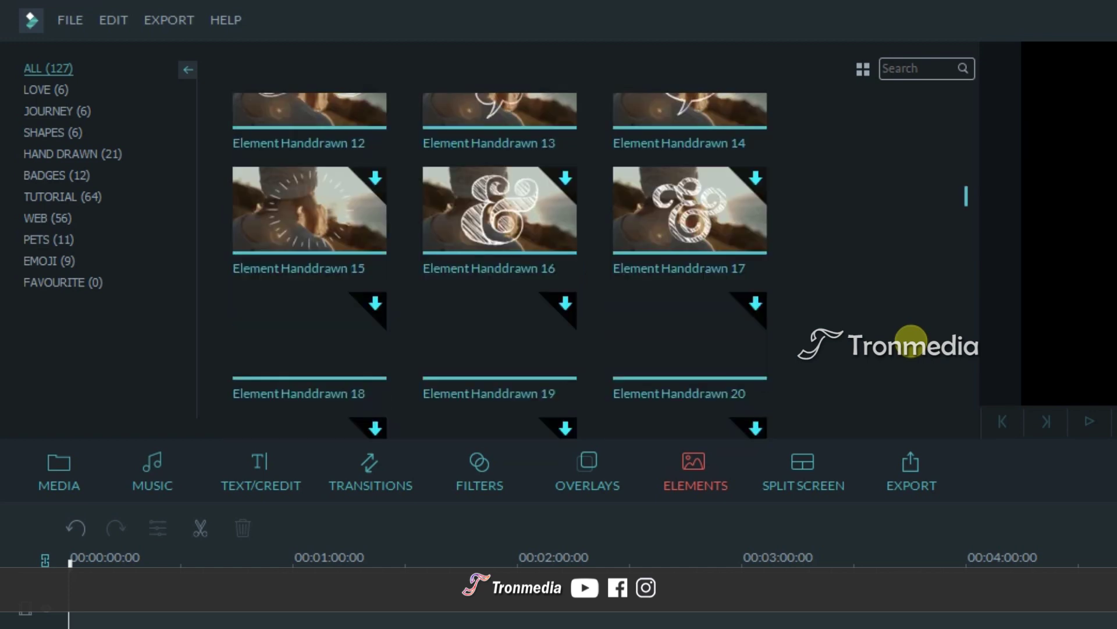
scroll(911, 340, "down", 8)
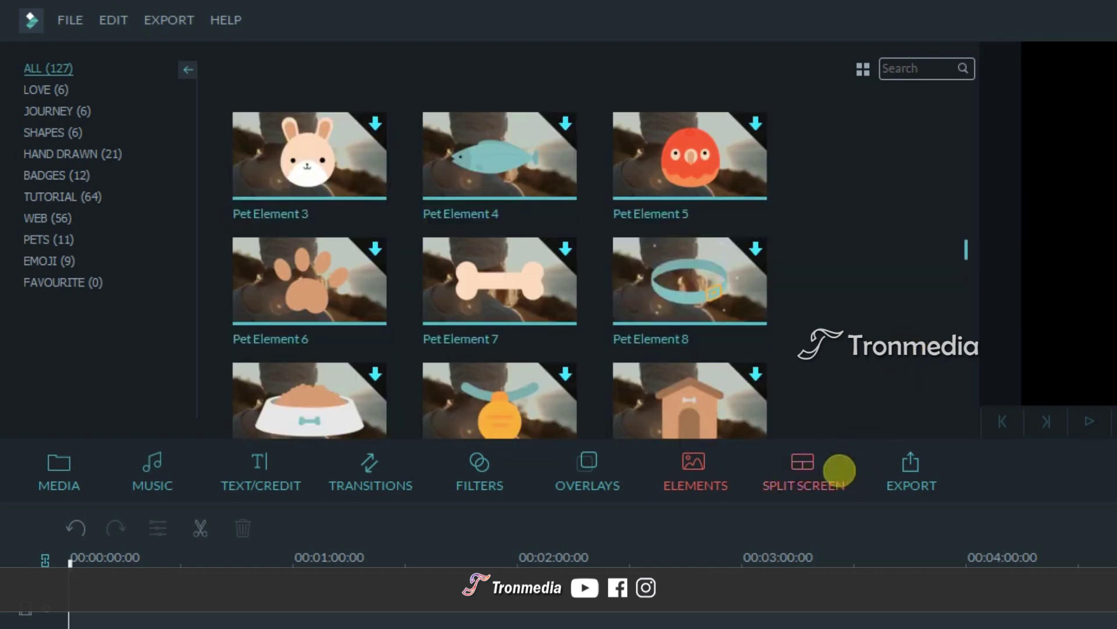
- Look at the split screen layouts and try to apply the 4 Screen A layout to the timeline
left_click(826, 469)
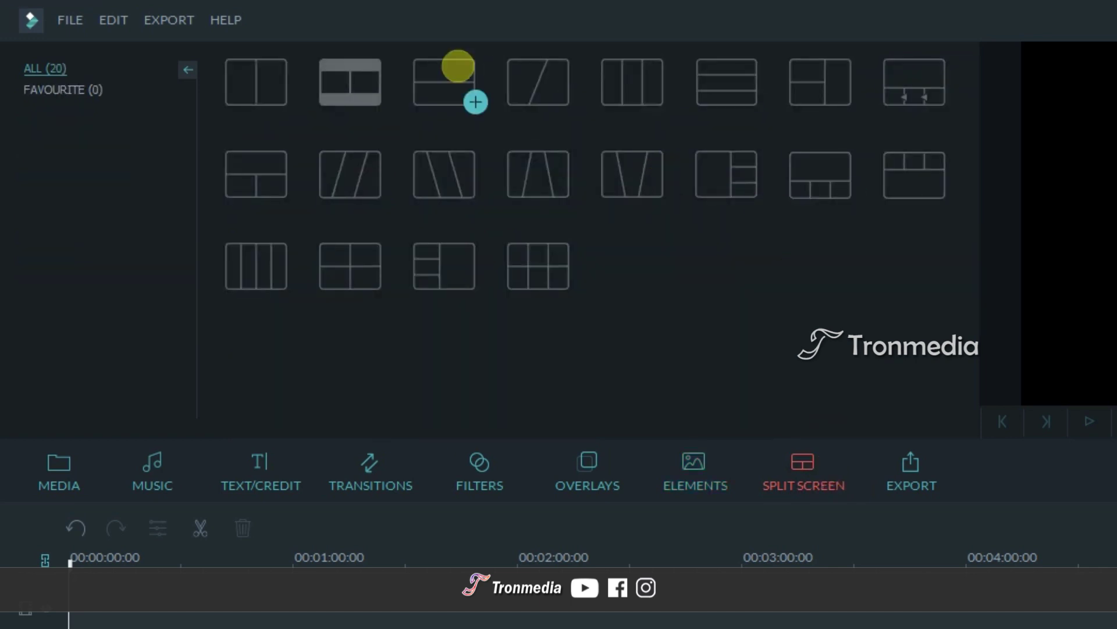
left_click(351, 75)
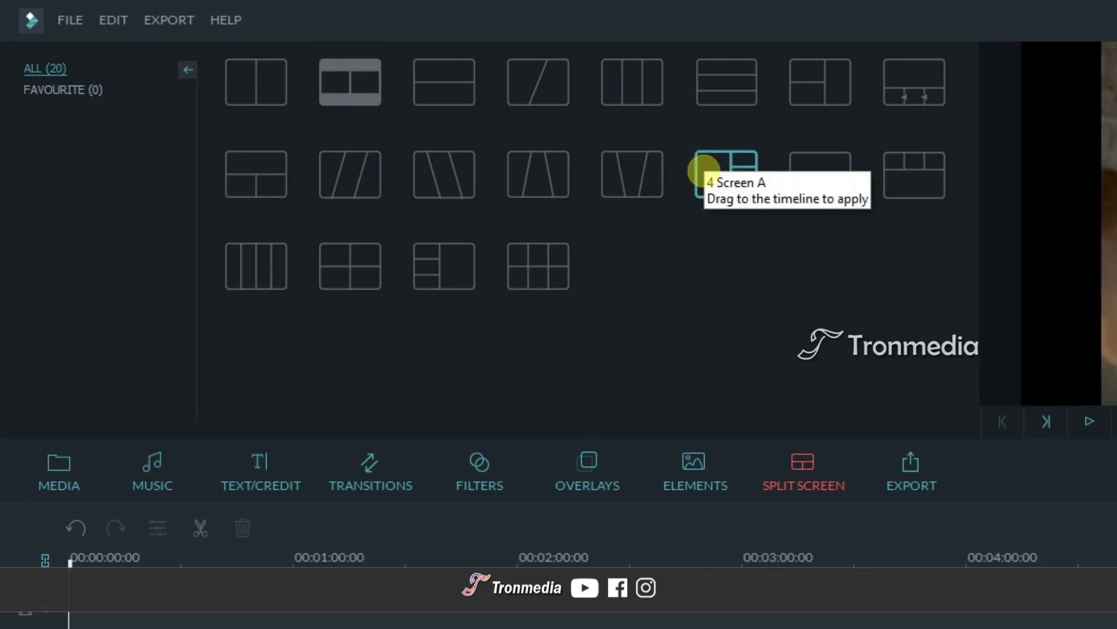
left_click_drag(704, 170, 908, 476)
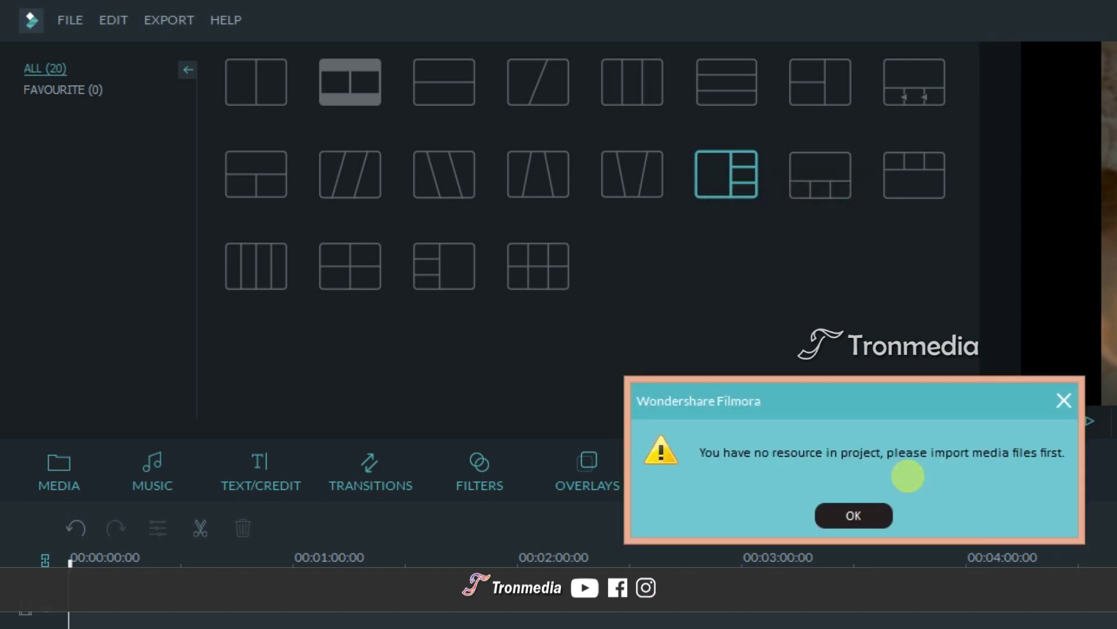
left_click(853, 515)
- Place the two last ice_video clips from the album end to end on the video track, starting with the 00:04:01 clip
left_click(60, 474)
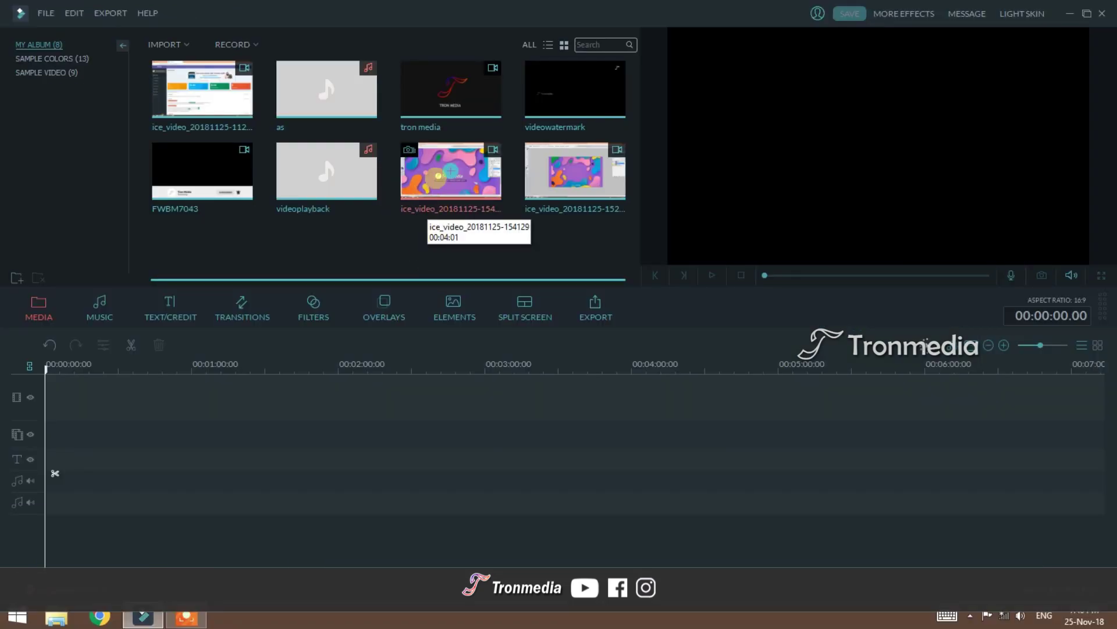
left_click_drag(438, 175, 114, 410)
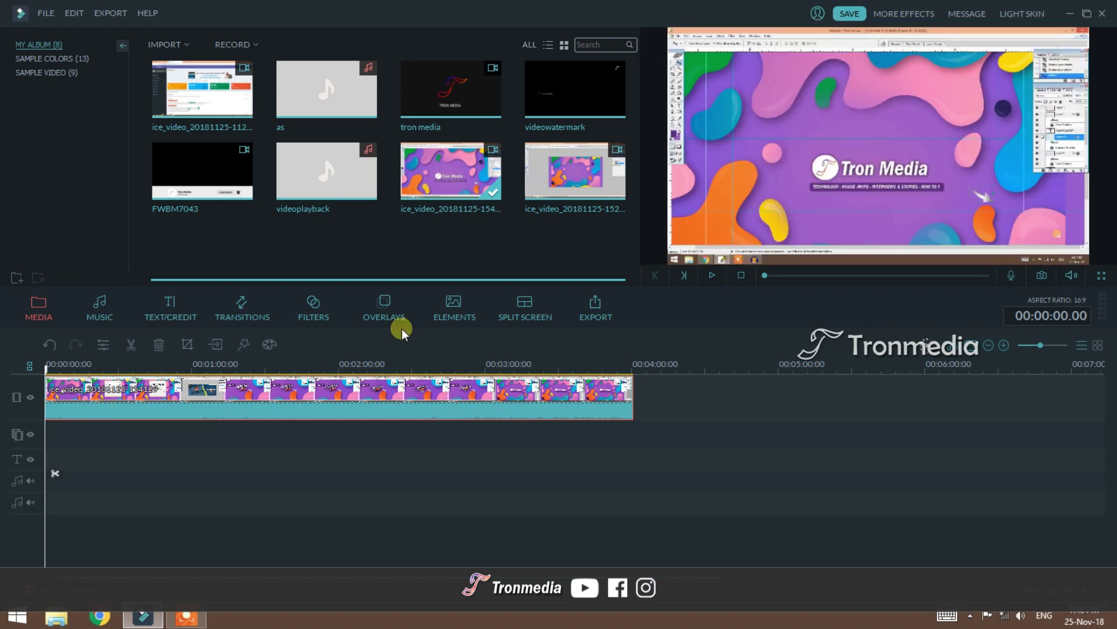
left_click(538, 176)
left_click_drag(582, 271, 651, 407)
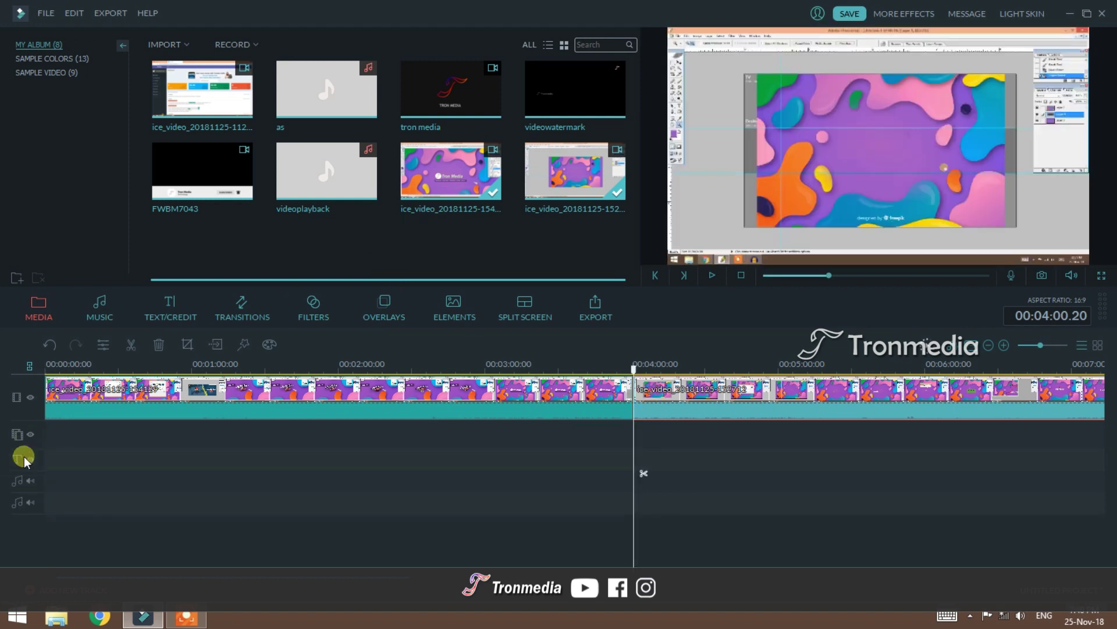
- Add the LowerThirds 1 title to the text track at about 00:00:04.00
left_click(166, 313)
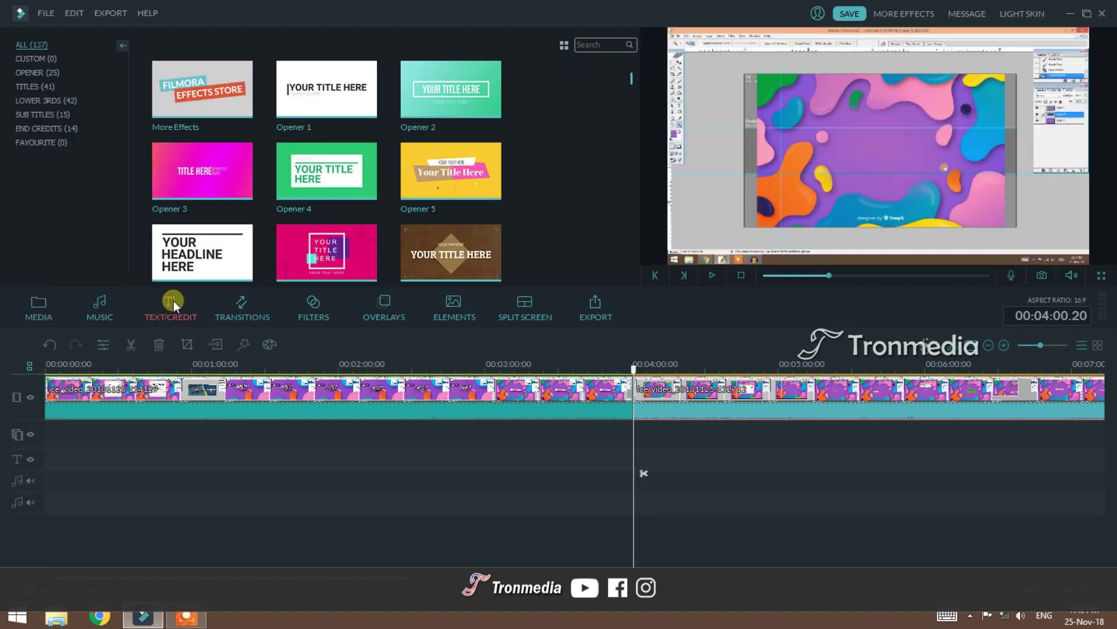
scroll(515, 136, "down", 15)
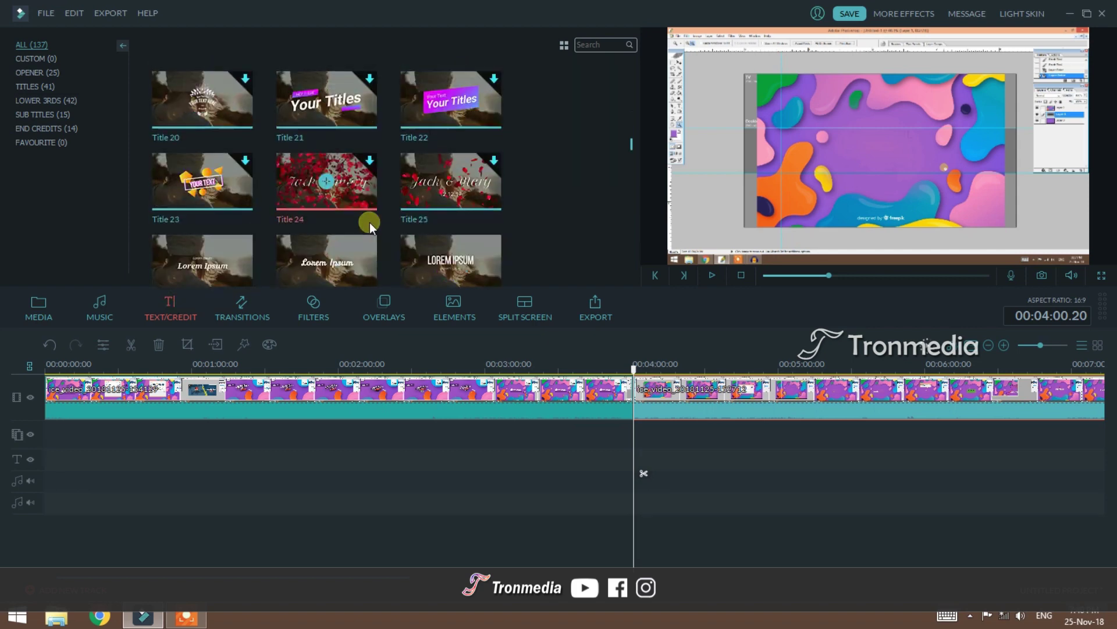
scroll(423, 216, "down", 2)
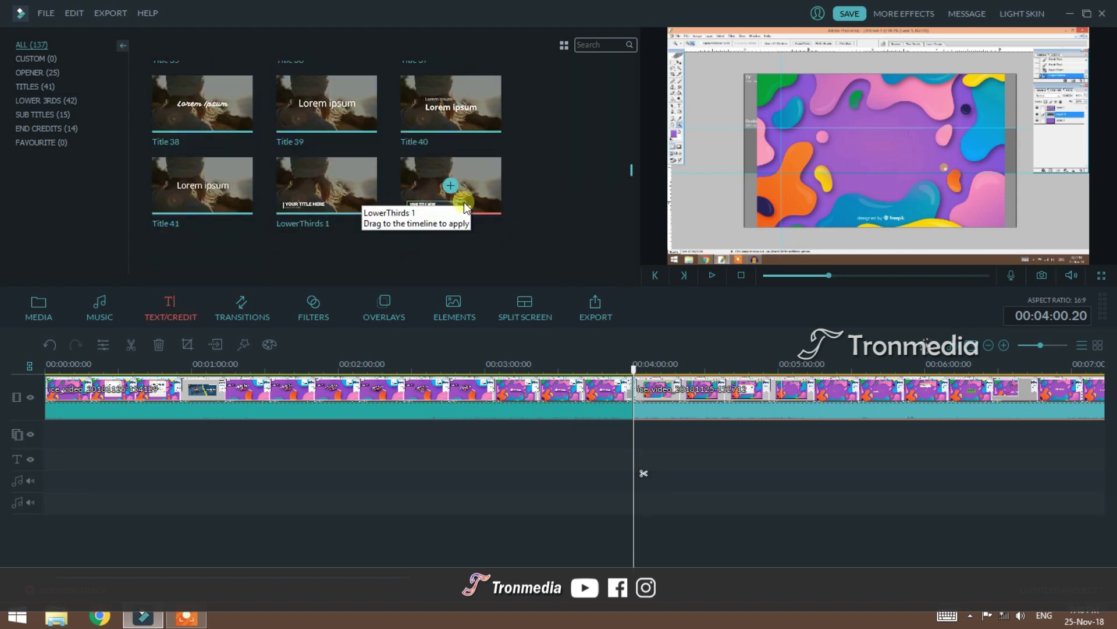
mouse_move(344, 190)
left_mouse_down()
mouse_move(239, 324)
mouse_move(115, 418)
left_mouse_up()
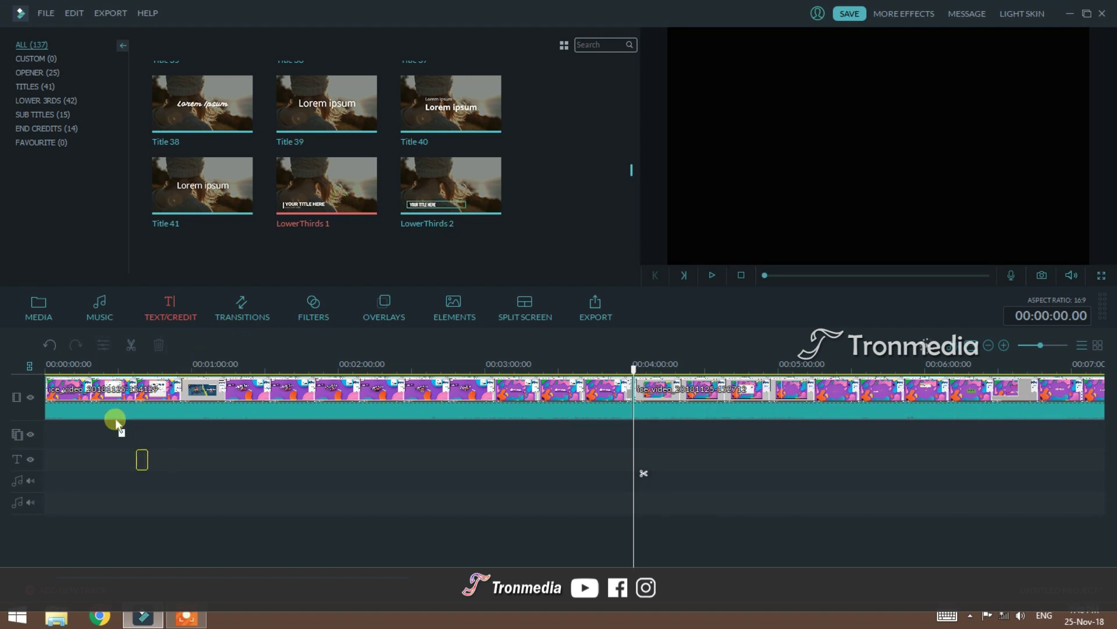
left_click_drag(53, 448, 55, 459)
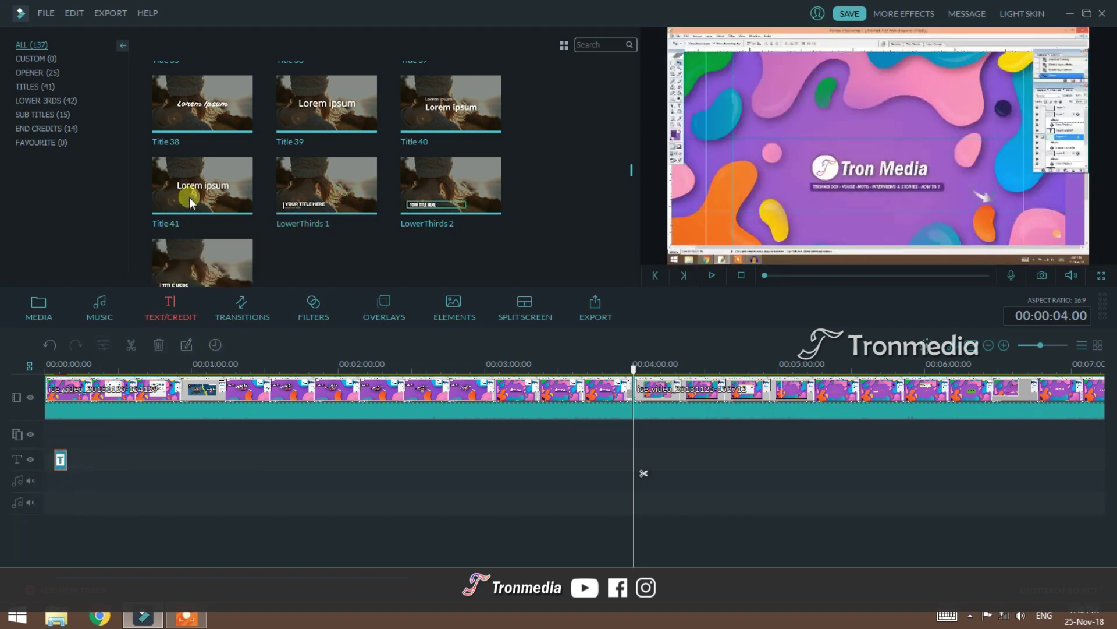
- Add the videoplayback audio file from the album to the start of the first audio track
left_click(54, 365)
left_click(78, 310)
left_click(66, 296)
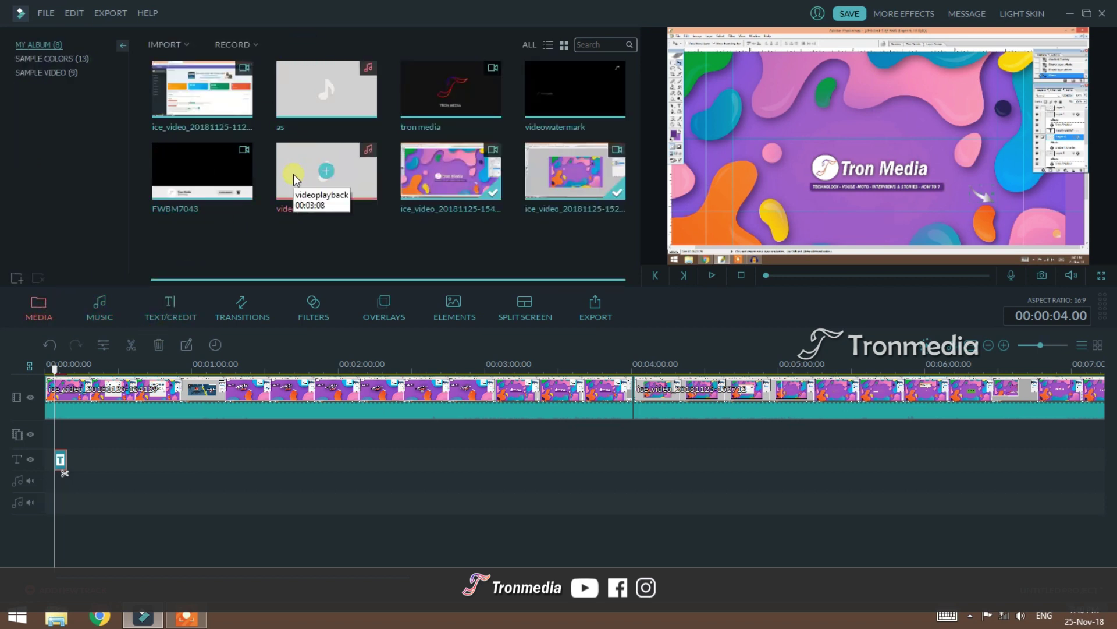
left_click_drag(293, 174, 49, 488)
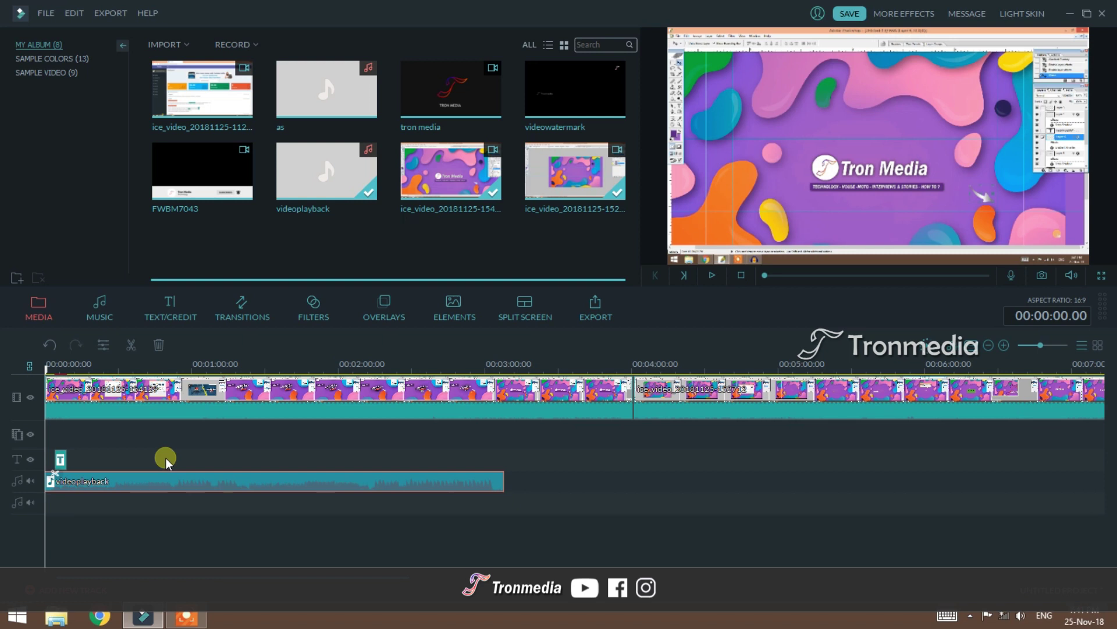
- Split the first video clip at 00:01:58.00 and test moving the second piece, leaving it in its original place
left_click_drag(45, 370, 332, 415)
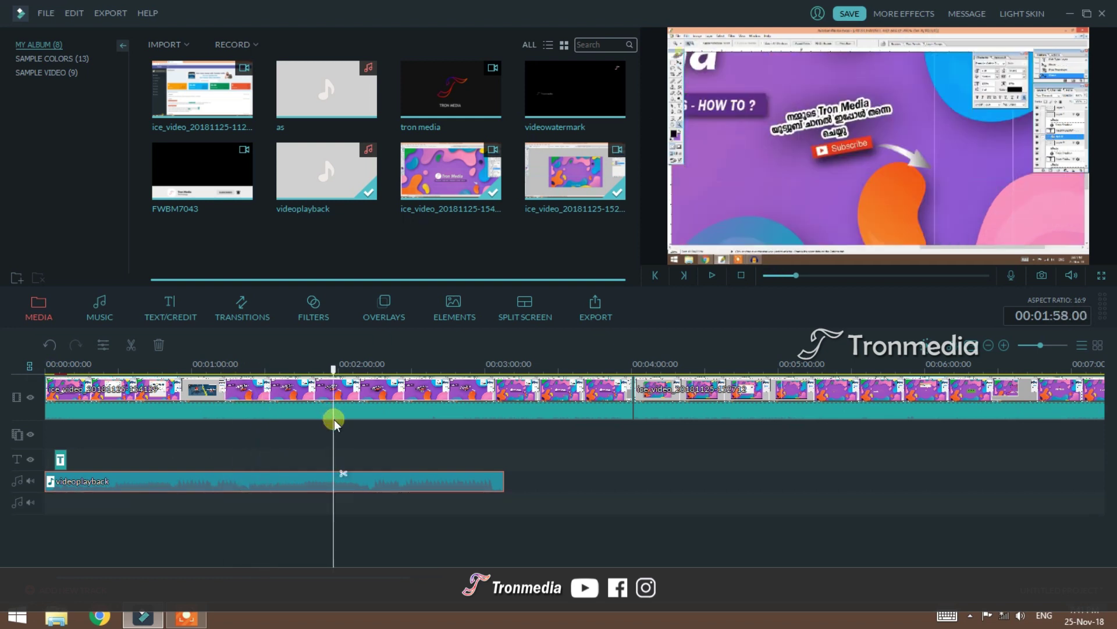
left_click(143, 346)
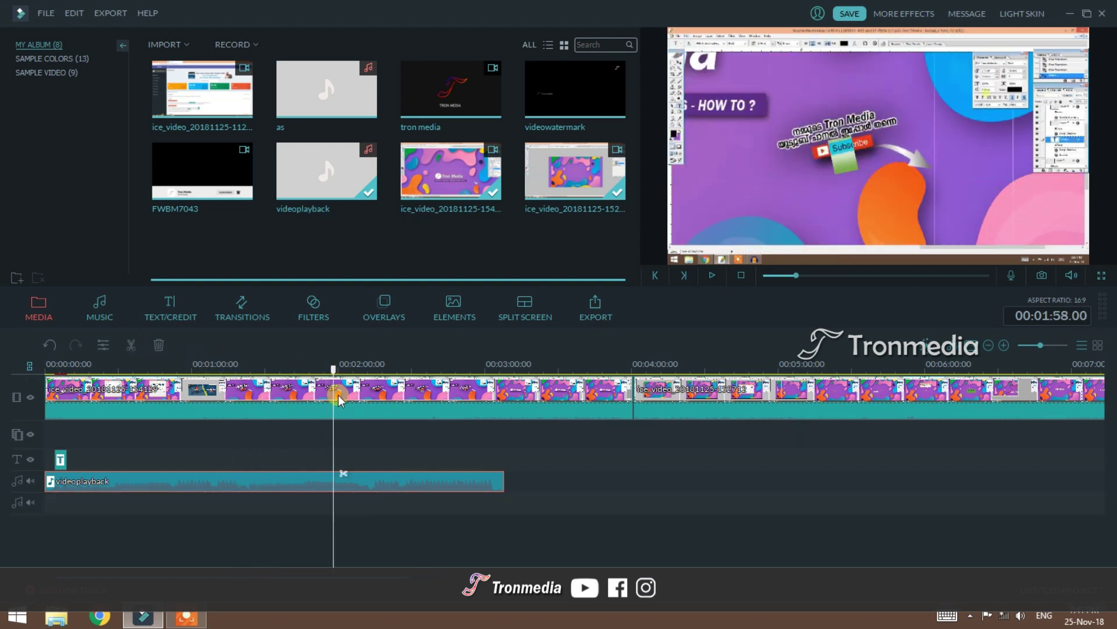
left_click(337, 394)
left_click(128, 348)
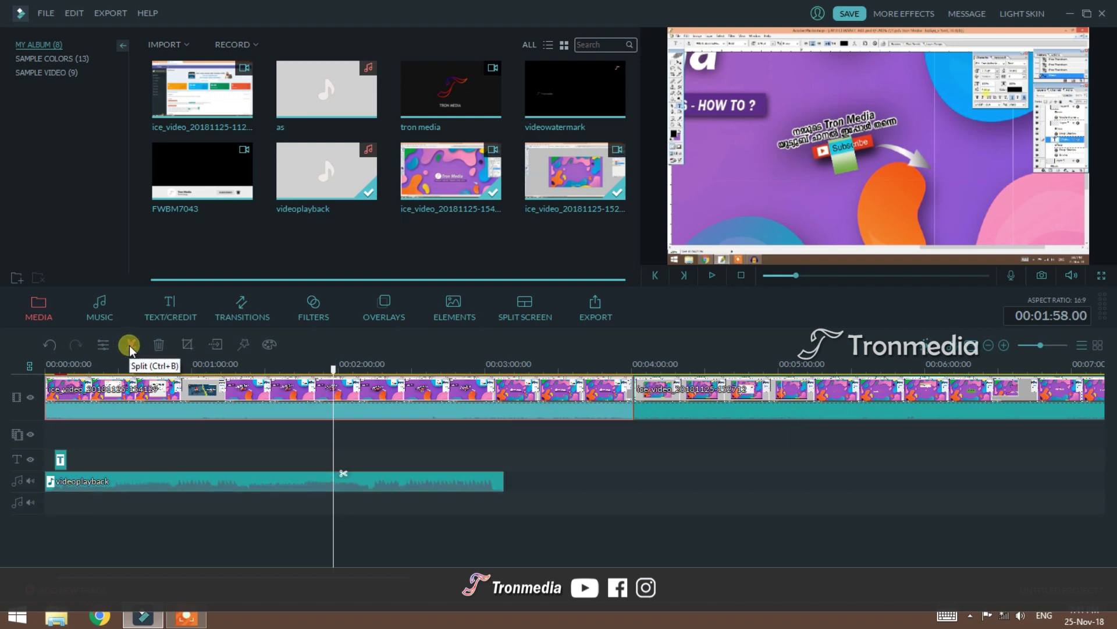
left_click(129, 345)
left_click_drag(352, 403, 400, 404)
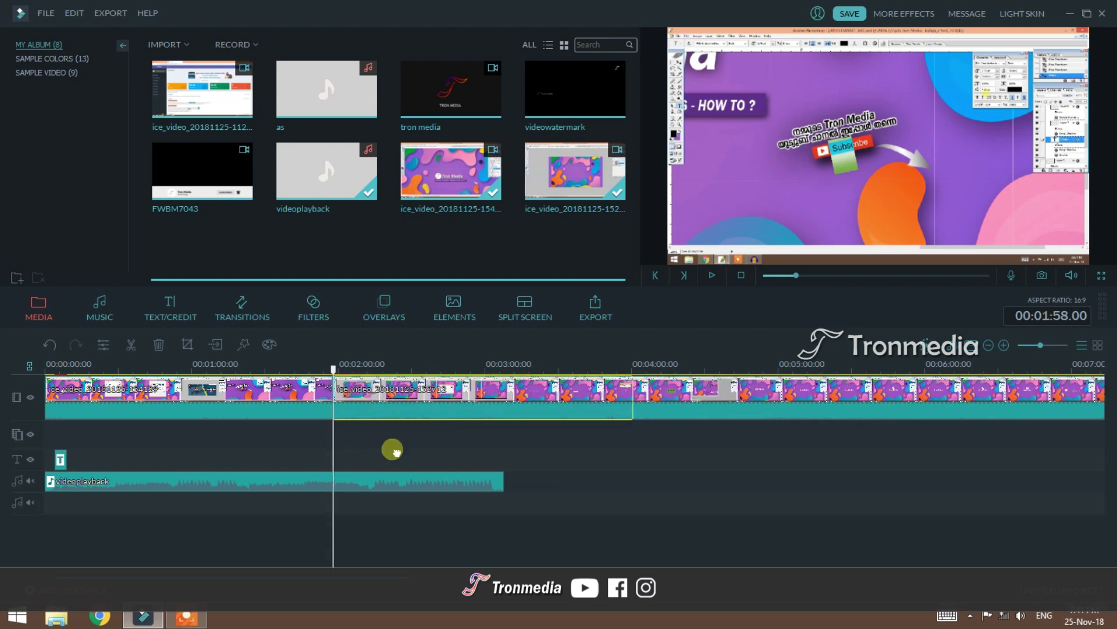
left_click_drag(392, 450, 398, 403)
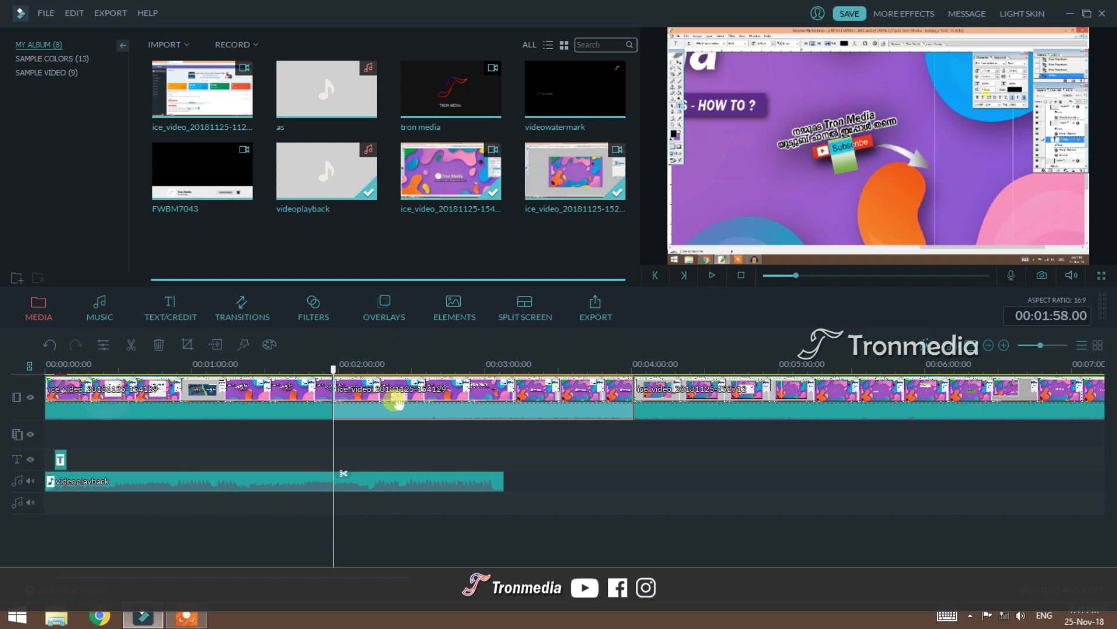
- Examine the audio and video adjustment settings of the first clip piece, including volume, fades, color and speed
left_click(110, 401)
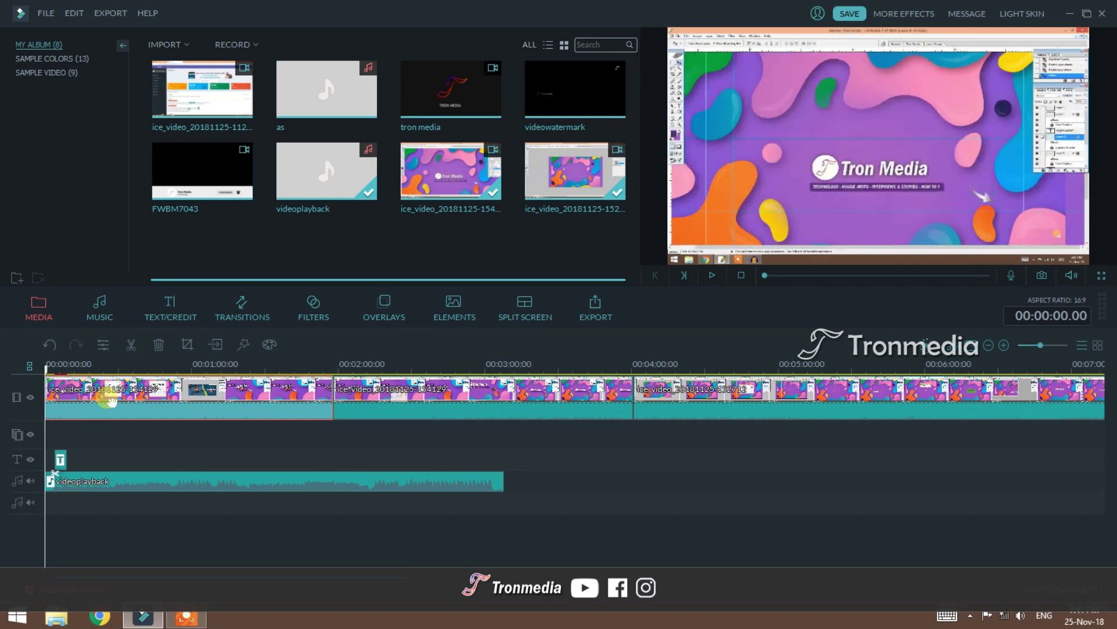
left_click(105, 344)
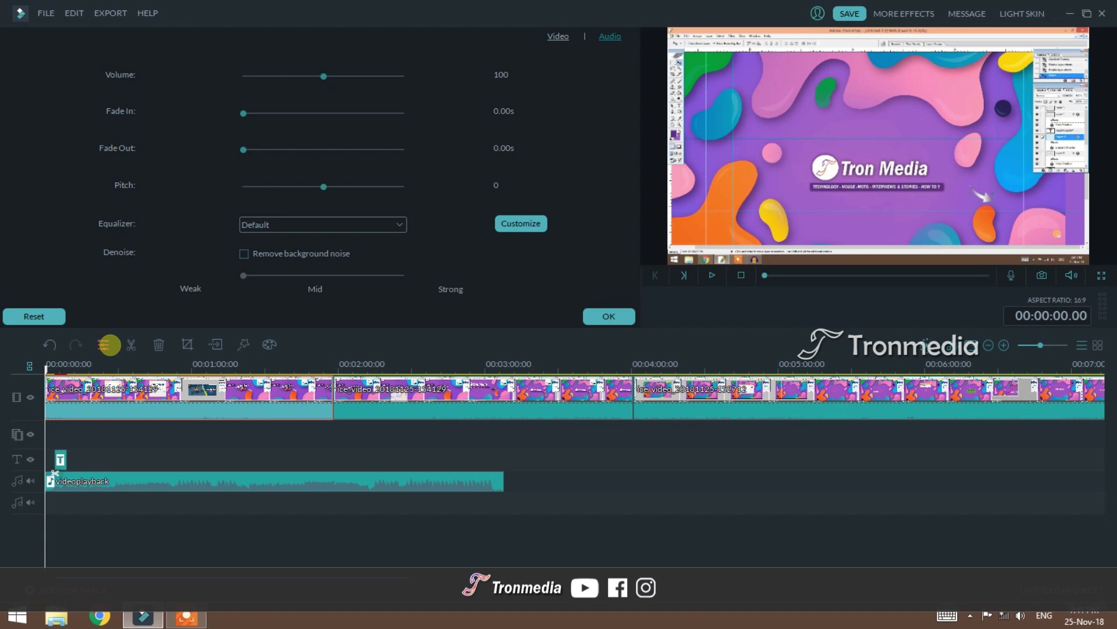
left_click(556, 37)
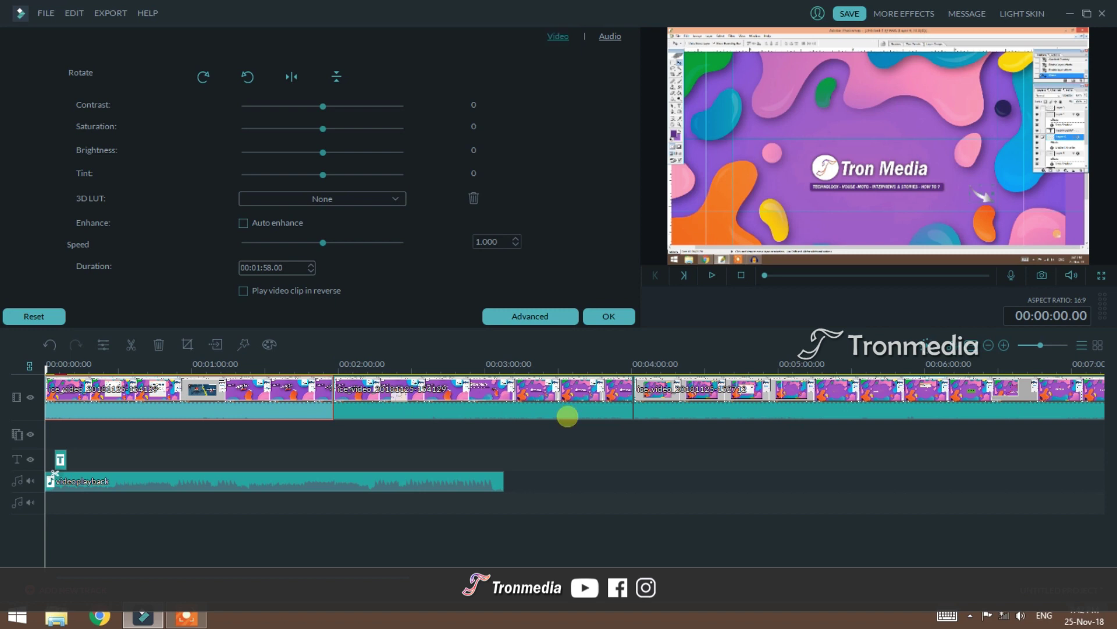
left_click(600, 319)
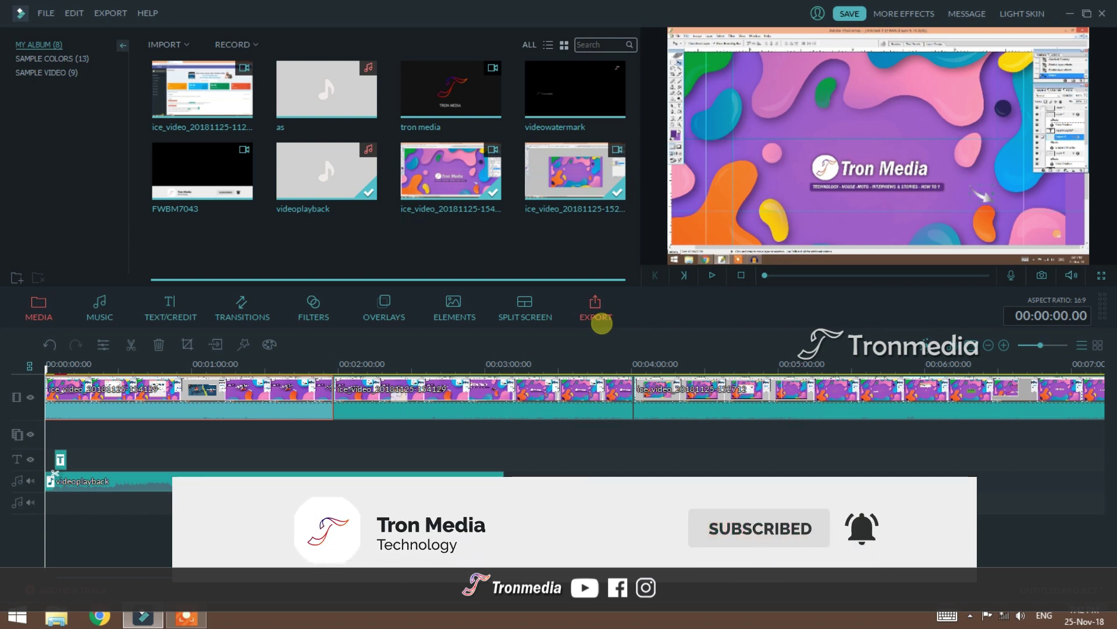
- Open the export options and review the device, YouTube, Vimeo and DVD outputs, returning to the local file export
left_click(596, 318)
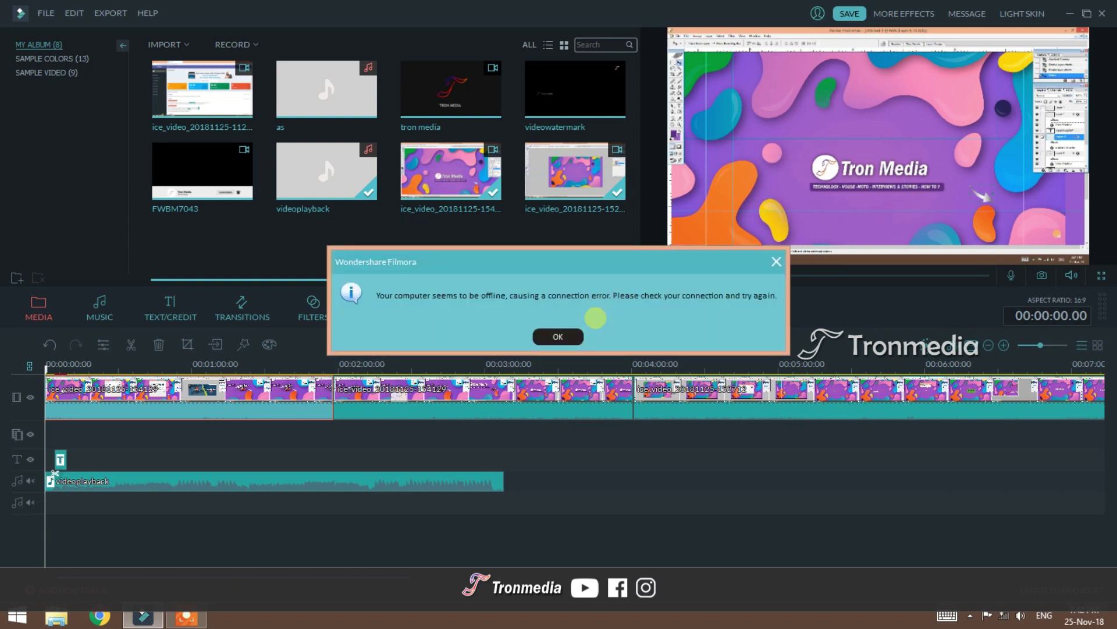
left_click(560, 339)
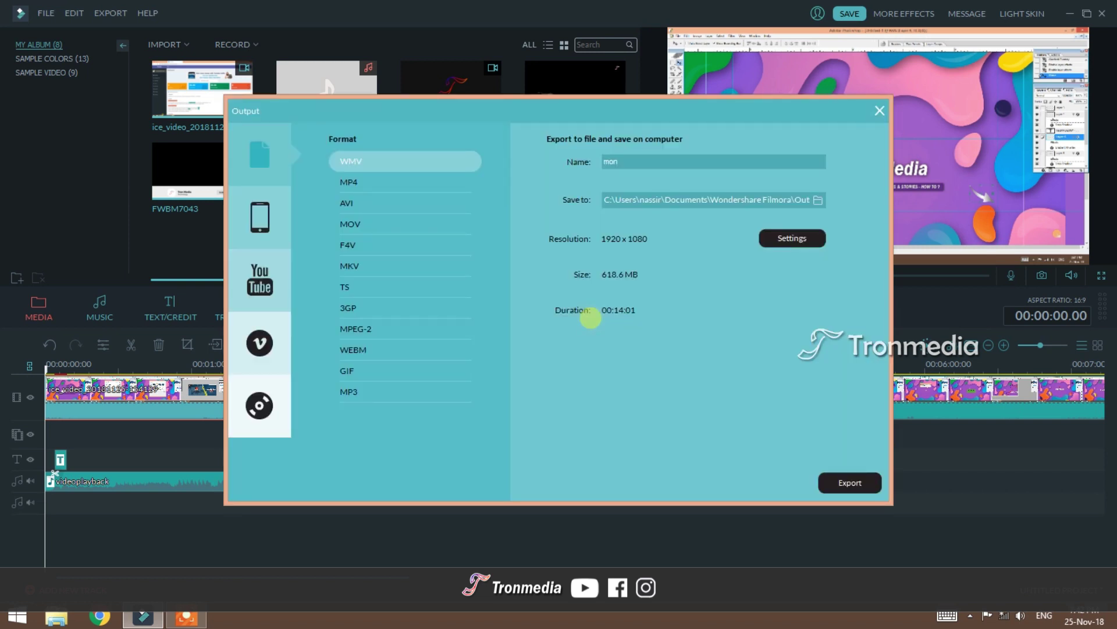
left_click(245, 226)
left_click(263, 284)
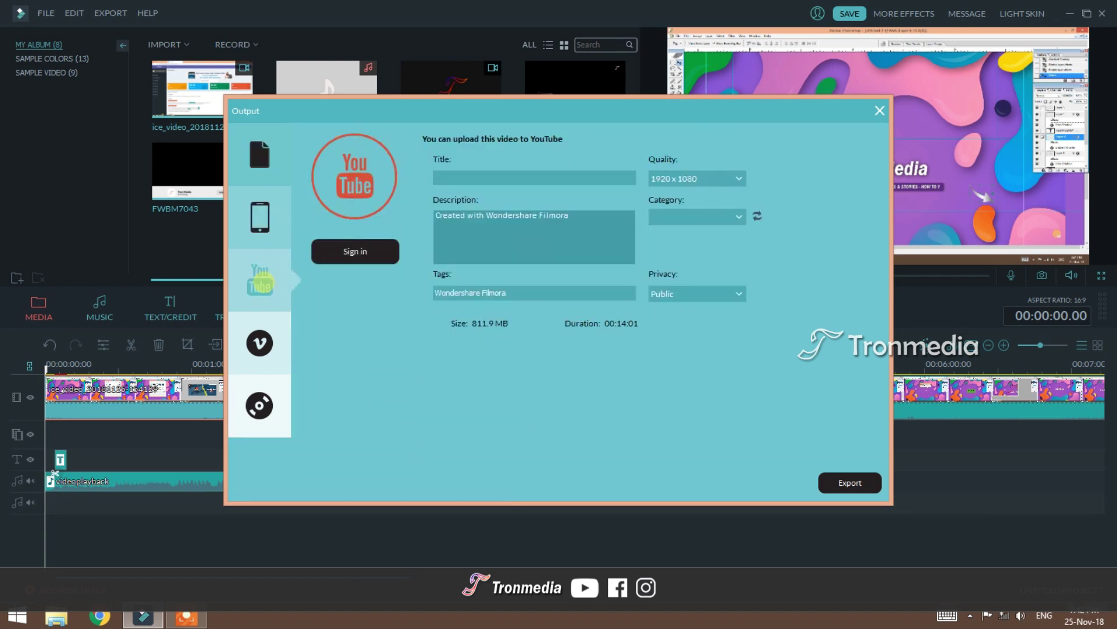
left_click(260, 343)
left_click(259, 406)
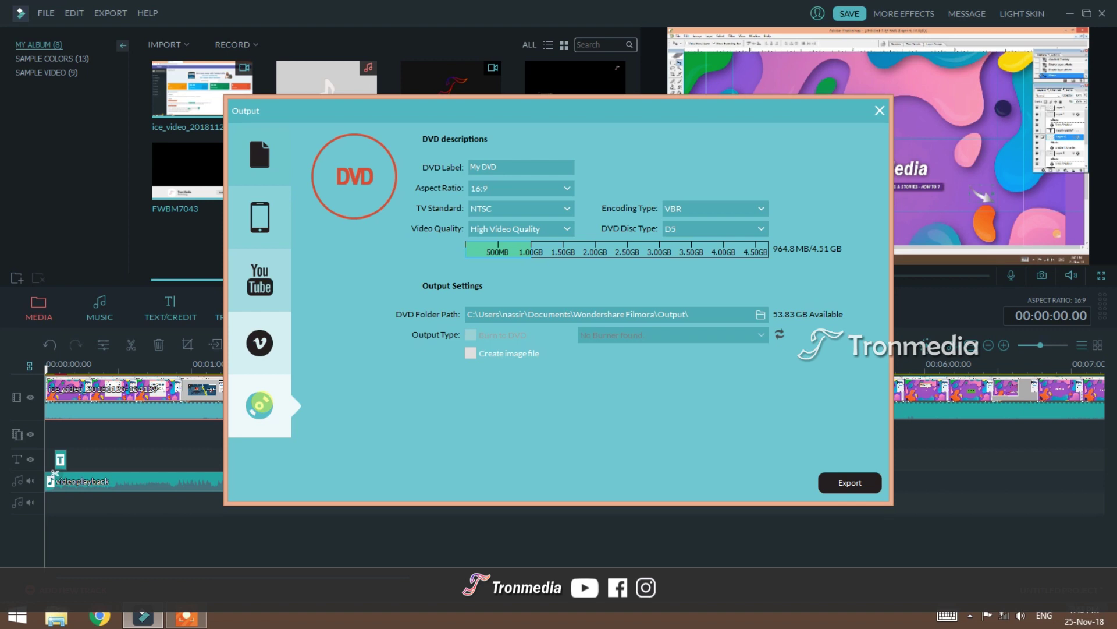
left_click(259, 155)
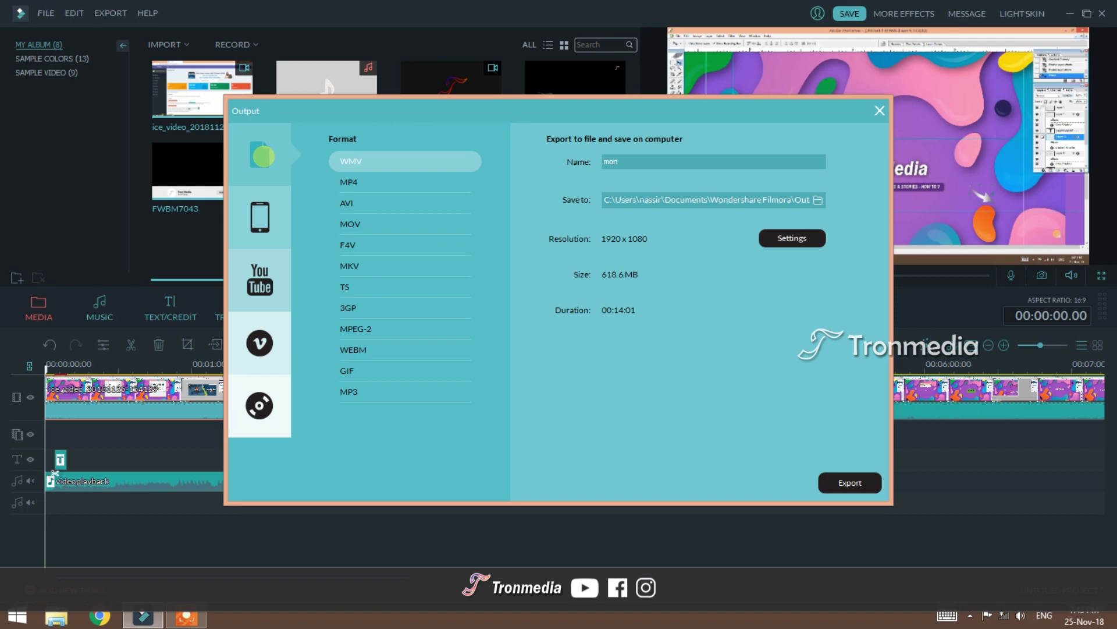
- Compare the local export formats, including MP4, AVI, 3GP, MP3, GIF and TS, ending on WMV
left_click(367, 183)
left_click(350, 201)
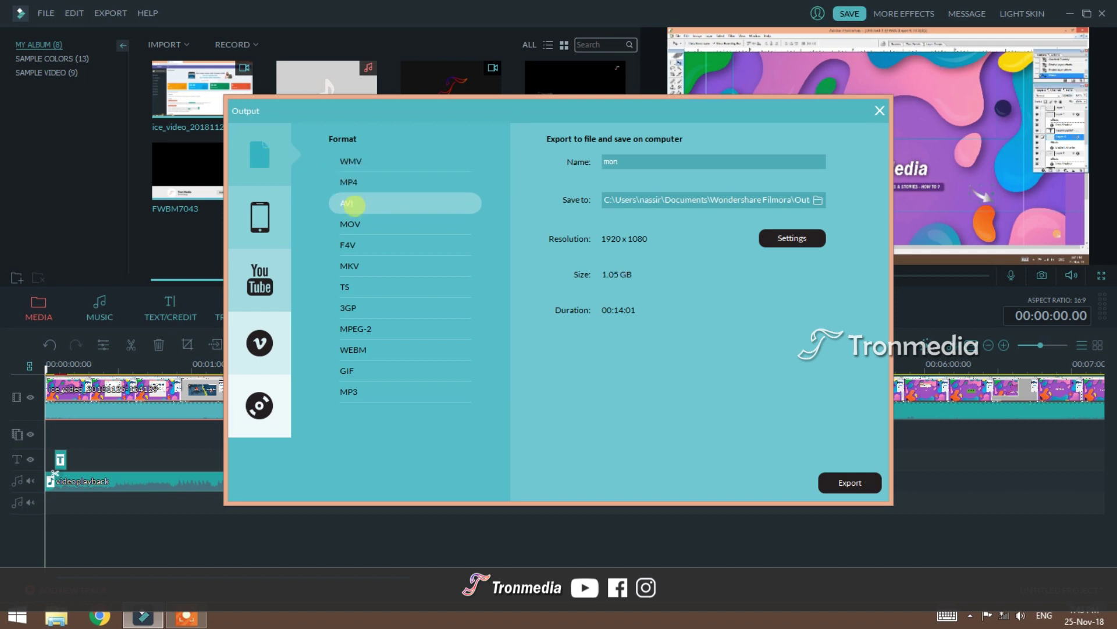
left_click(354, 306)
left_click(352, 390)
left_click(367, 371)
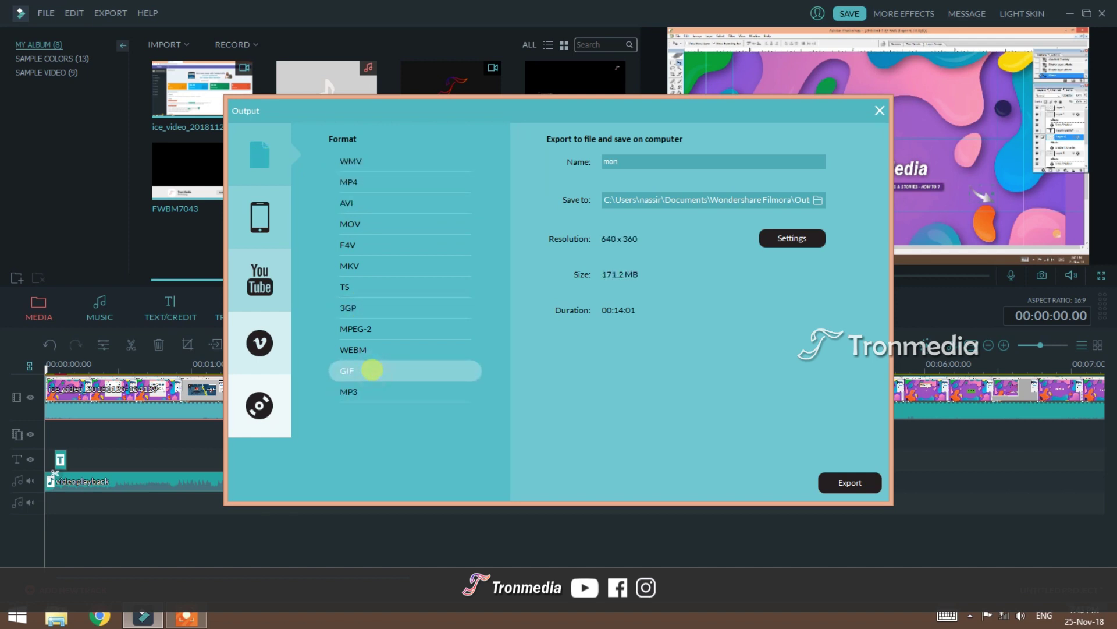
left_click(373, 287)
left_click(374, 182)
left_click(374, 162)
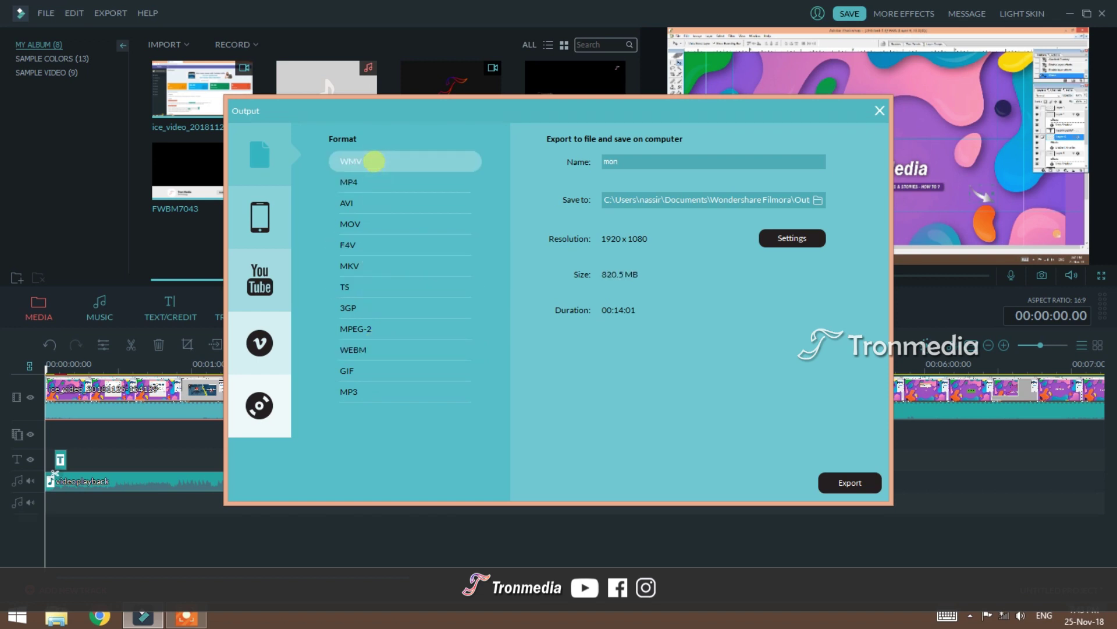
- Set the WMV export quality to Good and close the output dialog without exporting
left_click(793, 238)
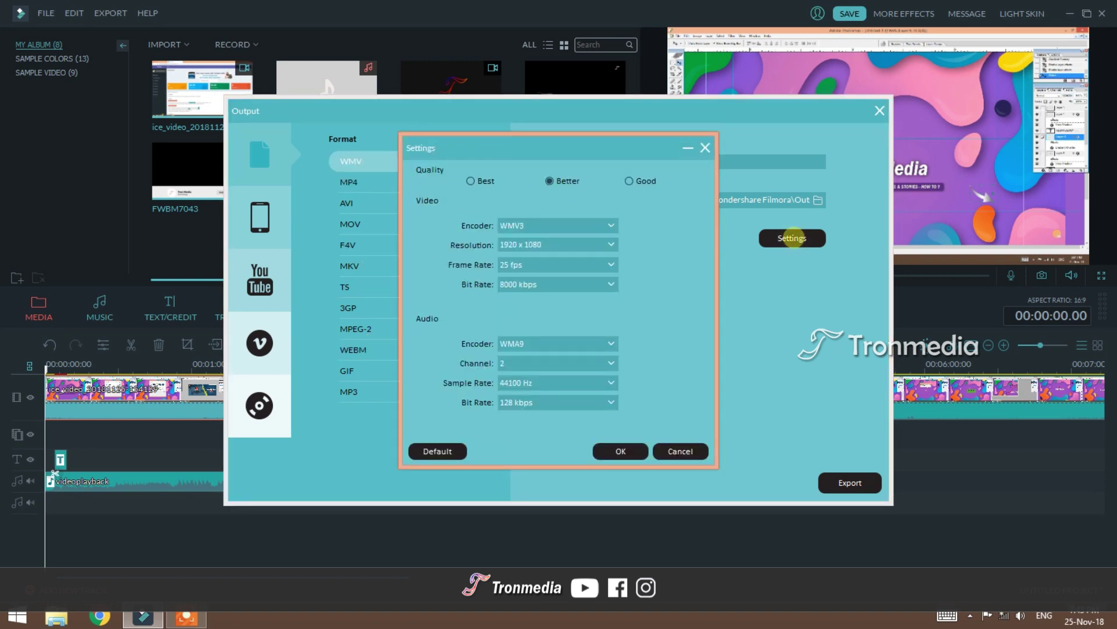
left_click(630, 181)
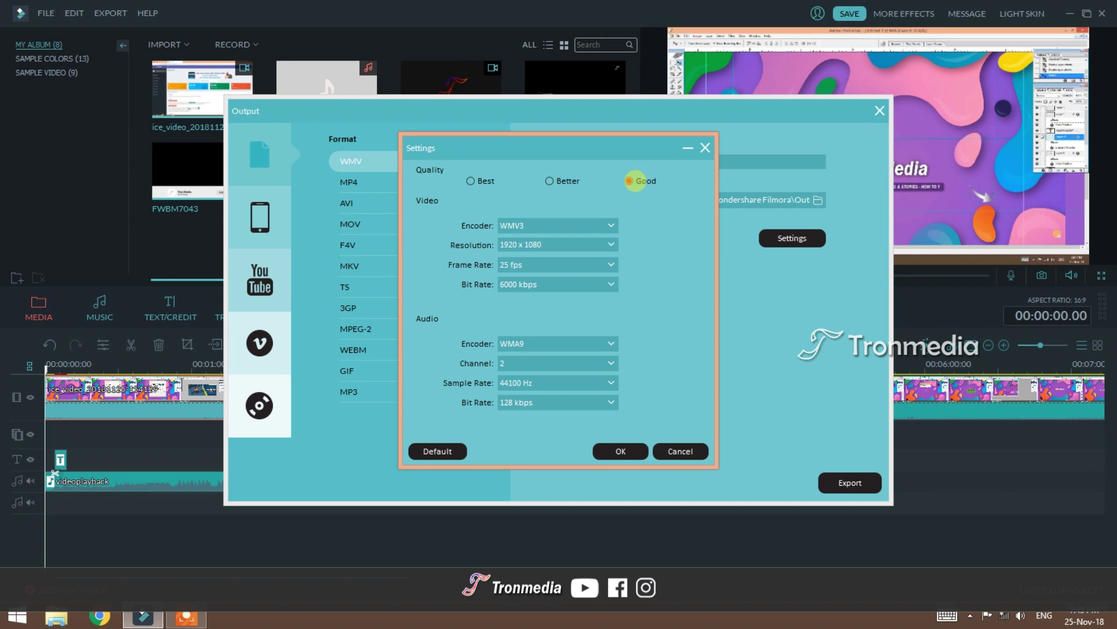
left_click(627, 444)
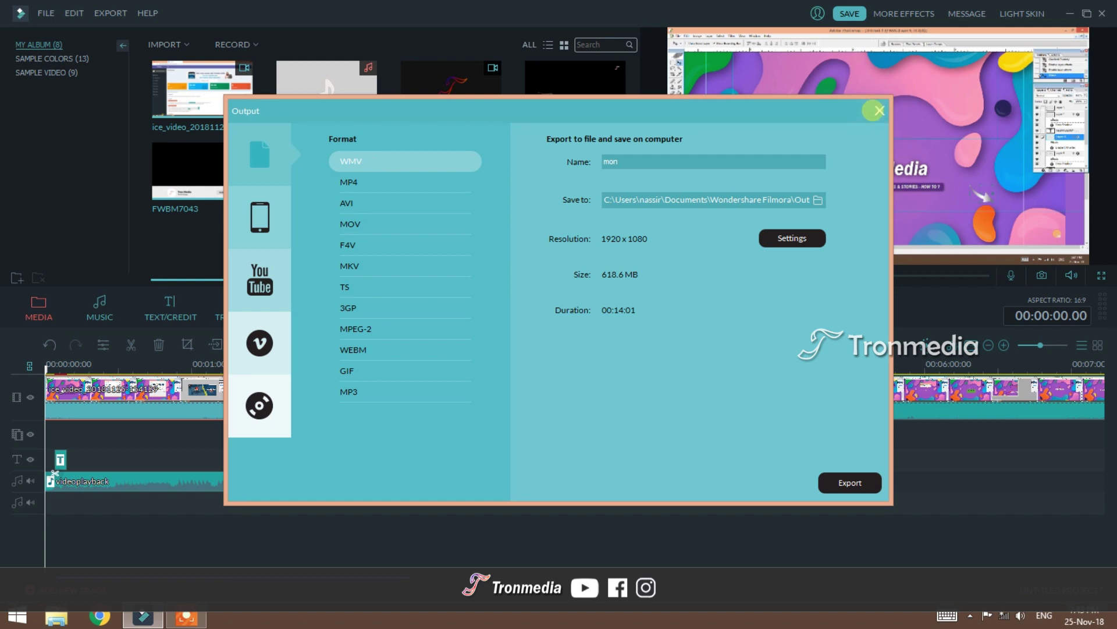
left_click(878, 110)
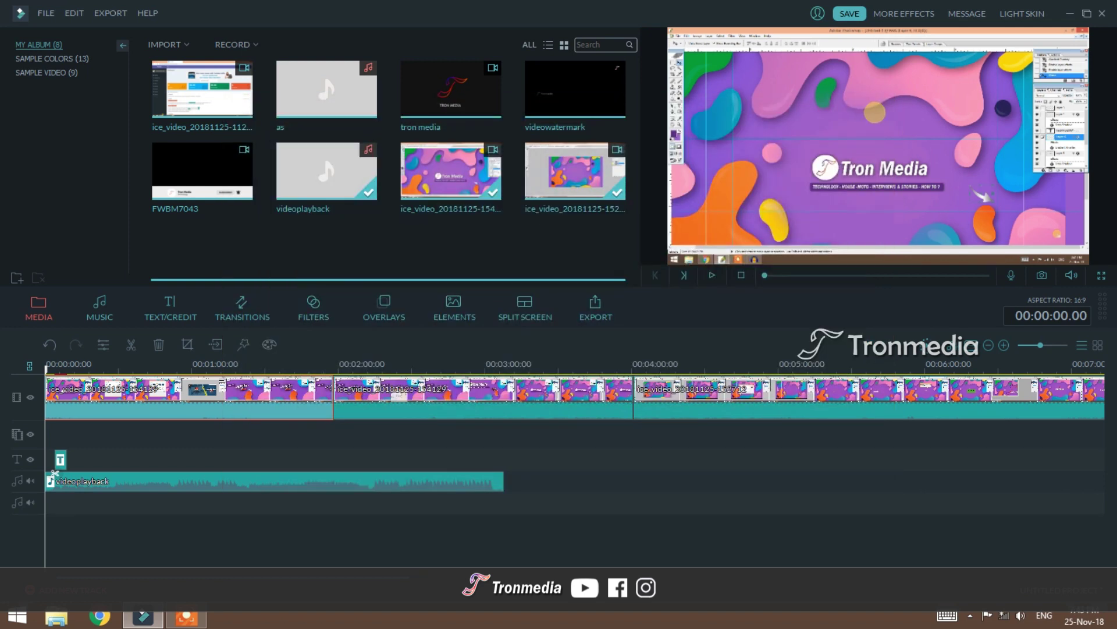